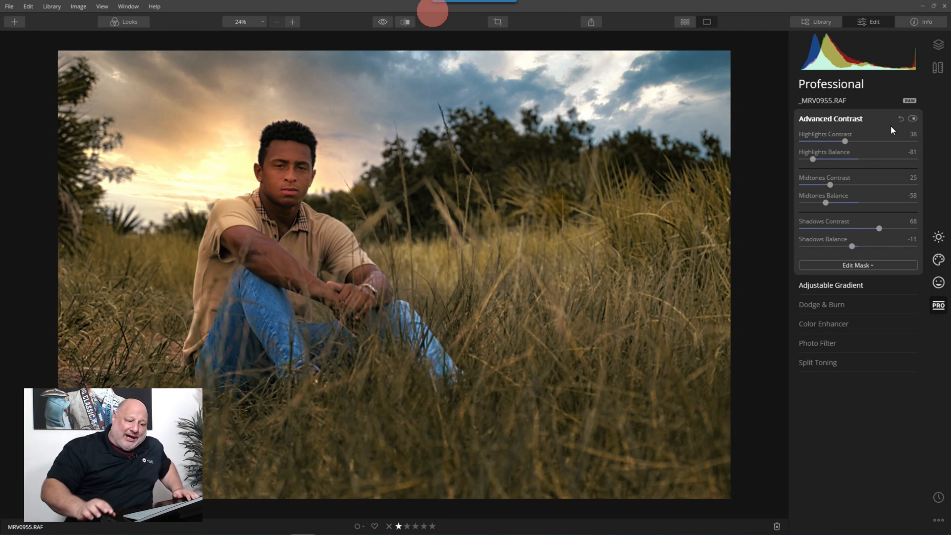
# Compare the photo with and without Advanced Contrast, and set its Shadows Contrast to 76
pyautogui.click(911, 118)
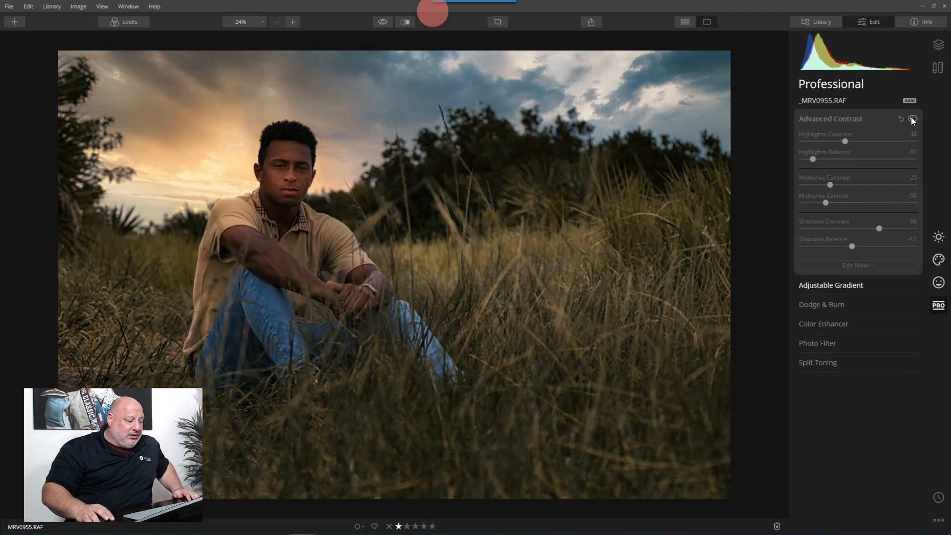
pyautogui.click(911, 119)
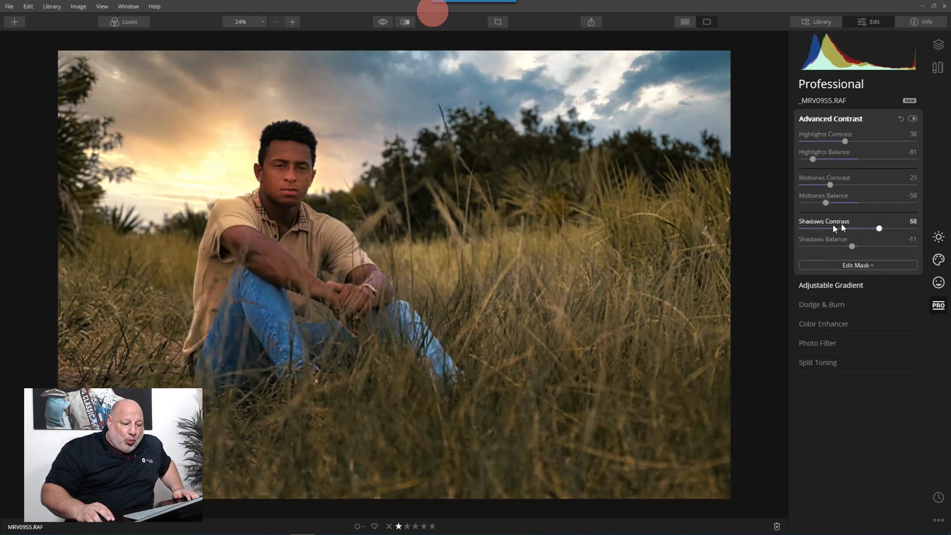
pyautogui.doubleClick(880, 229)
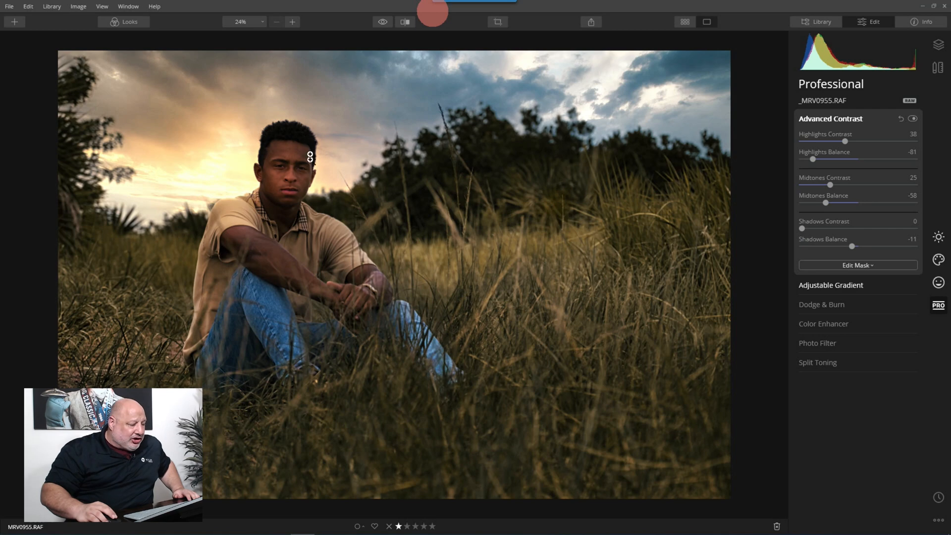
pyautogui.click(835, 229)
pyautogui.moveTo(835, 229); pyautogui.dragTo(886, 234)
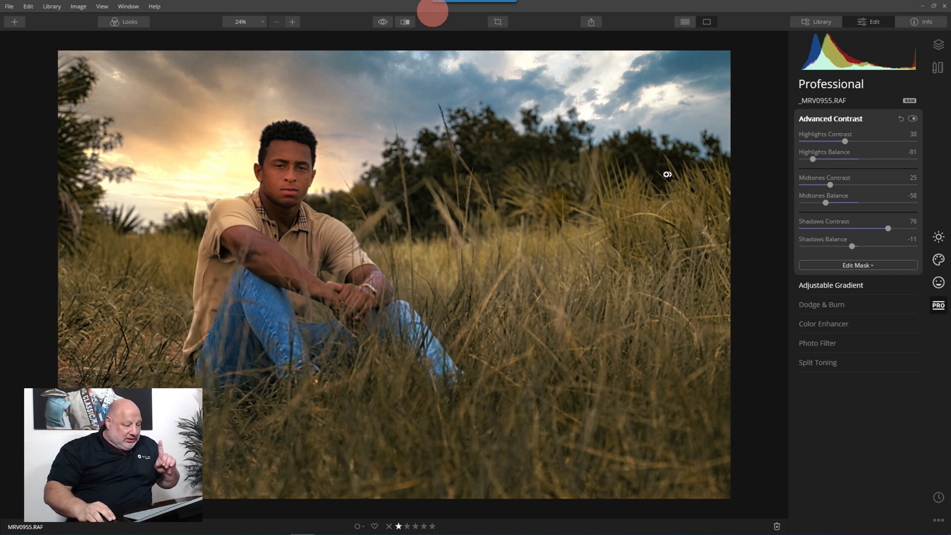
# Switch to the gallery of The Gang folder and filter the photos to Favorites
pyautogui.press('g')
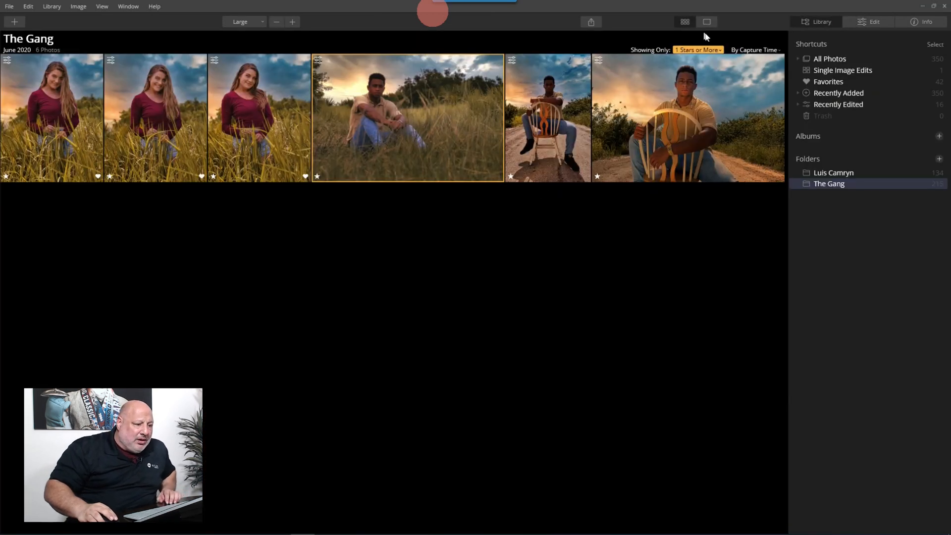
pyautogui.click(714, 48)
pyautogui.click(703, 78)
pyautogui.scroll(-5, 596, 317)
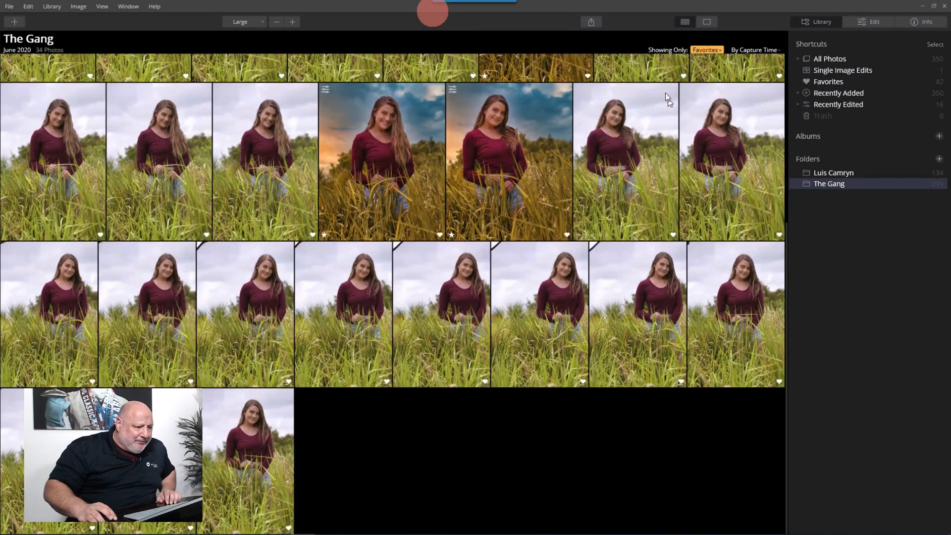
# Show all photos in The Gang folder and look through the thumbnails
pyautogui.click(699, 47)
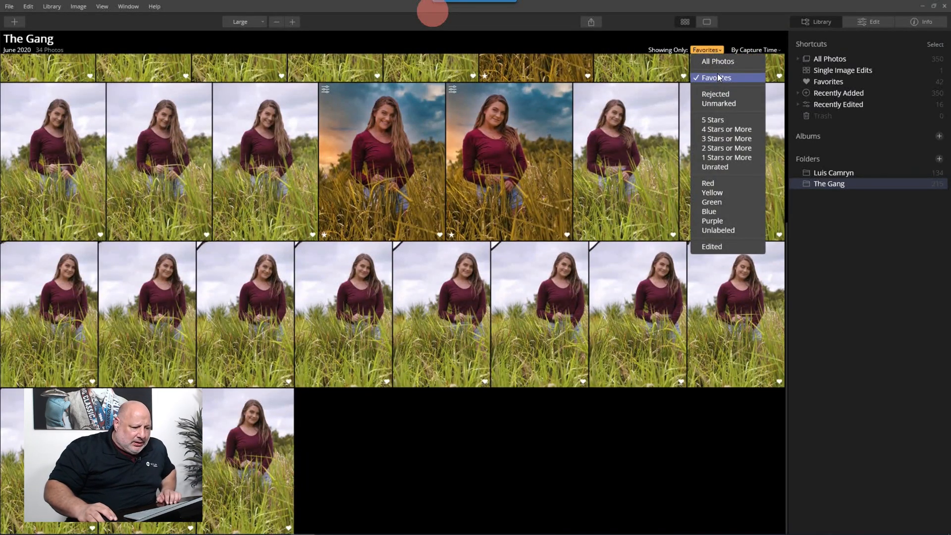
pyautogui.click(717, 61)
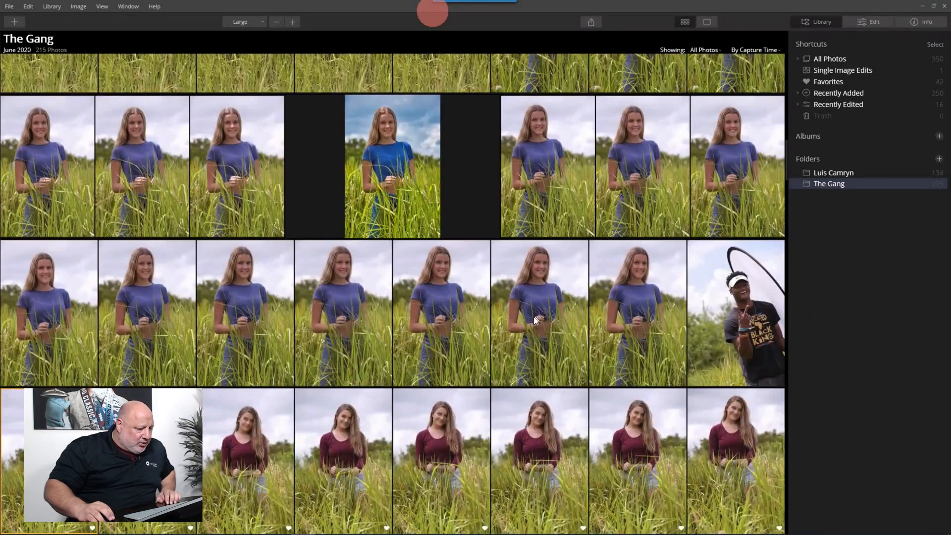
pyautogui.scroll(-8, 535, 320)
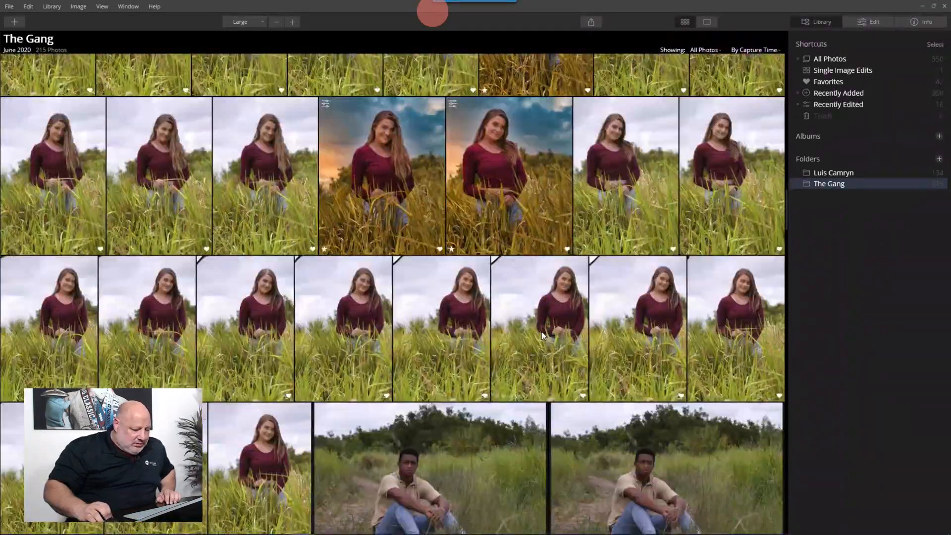
pyautogui.scroll(-15, 541, 333)
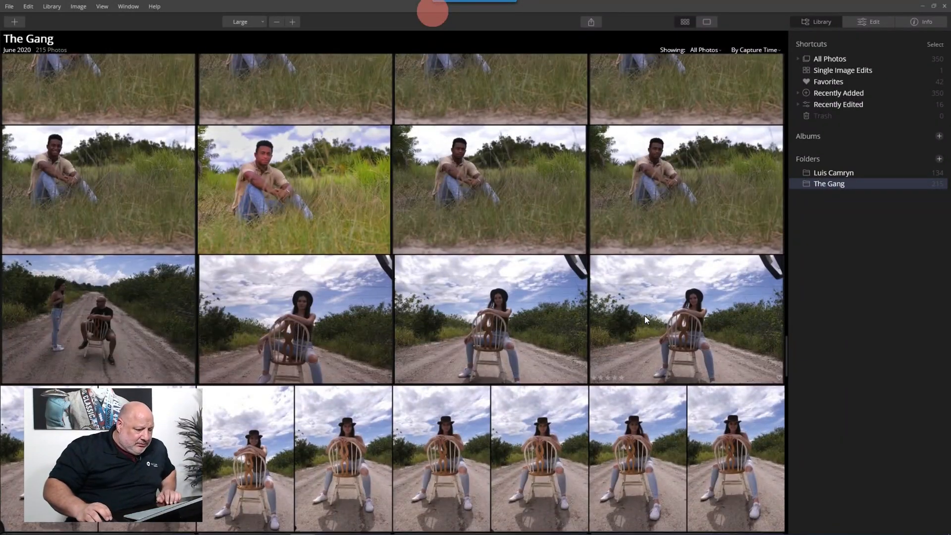
pyautogui.scroll(10, 644, 316)
pyautogui.scroll(20, 179, 168)
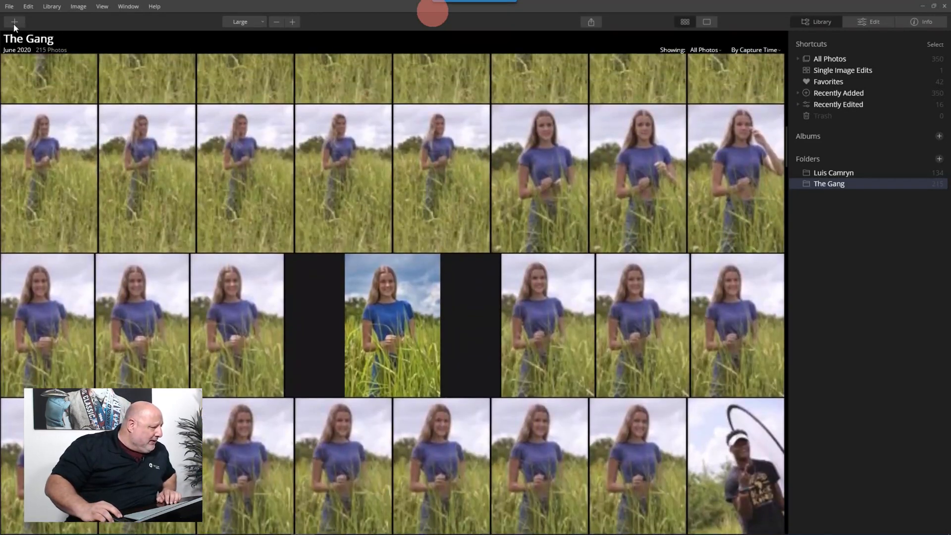
# Open _MRV1061.jpg from C:\Luis for single-image editing
pyautogui.click(14, 23)
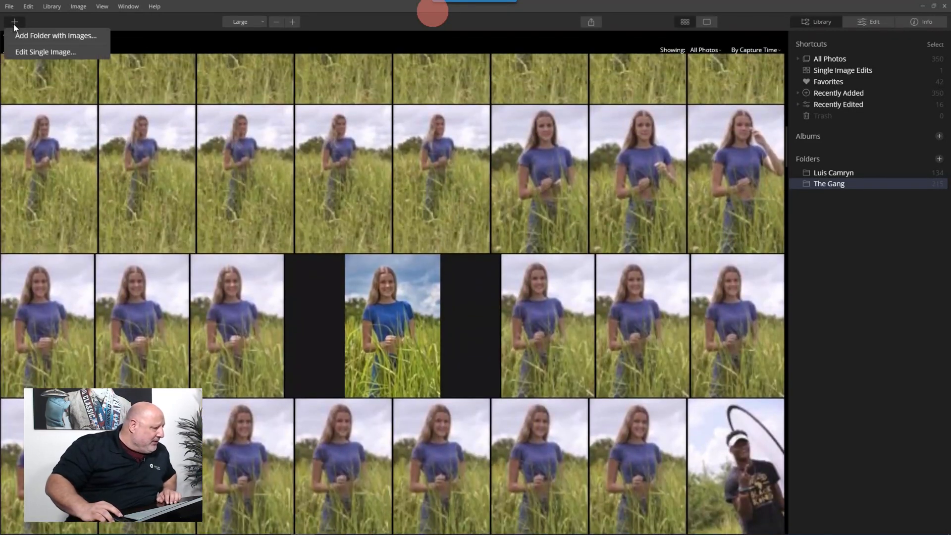
pyautogui.click(59, 55)
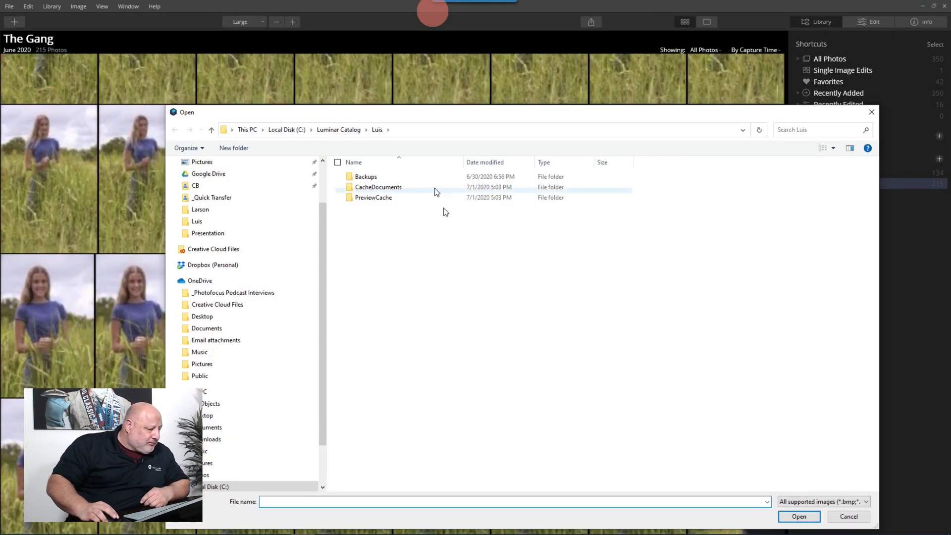
pyautogui.click(347, 130)
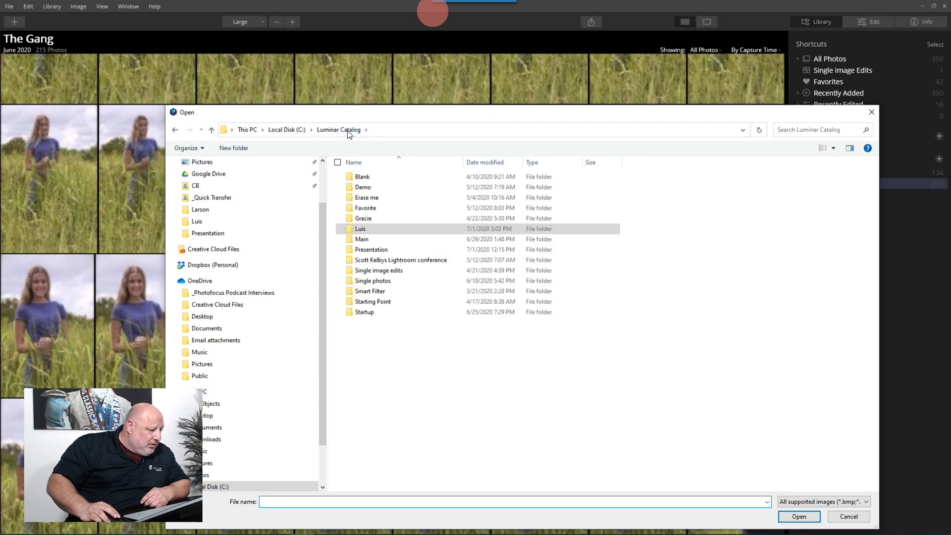
pyautogui.click(287, 130)
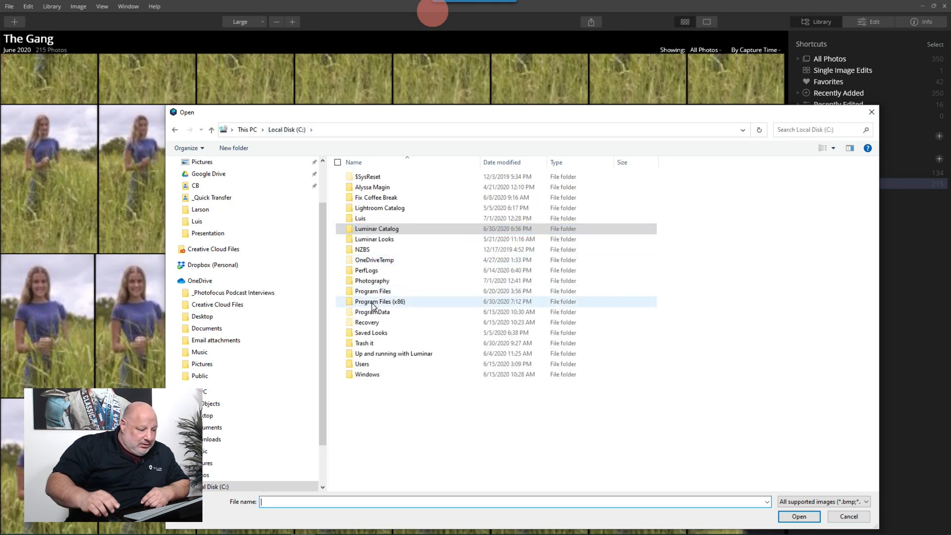
pyautogui.doubleClick(369, 218)
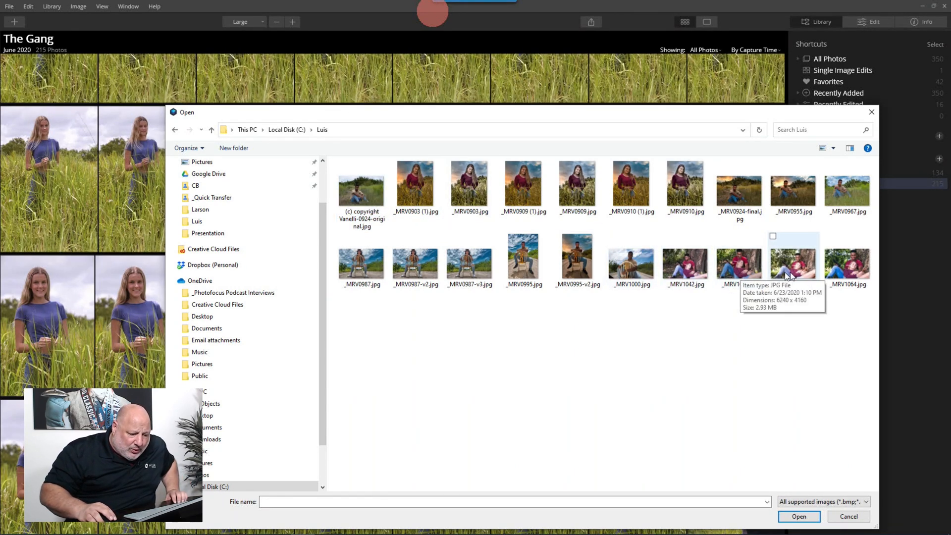
pyautogui.click(807, 277)
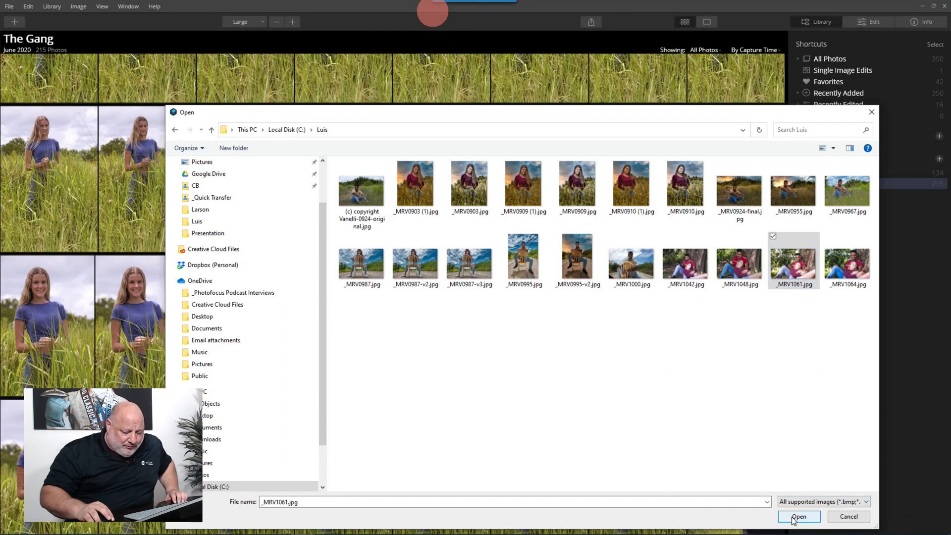
pyautogui.click(797, 515)
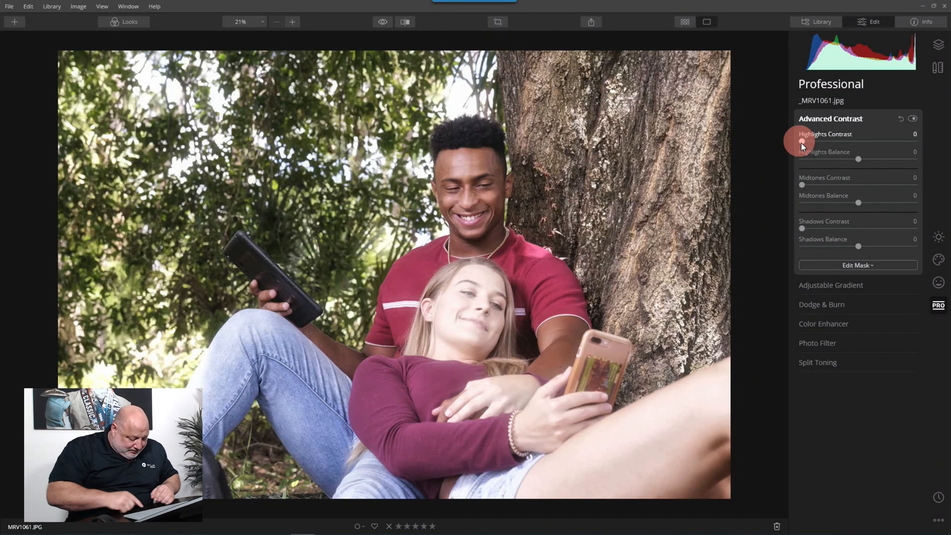
# Set Advanced Contrast's contrast and balance to 90 and 19 for highlights, 28 and 23 for shadows, 18 and 3 for midtones, and compare with the original
pyautogui.moveTo(802, 144); pyautogui.dragTo(887, 148)
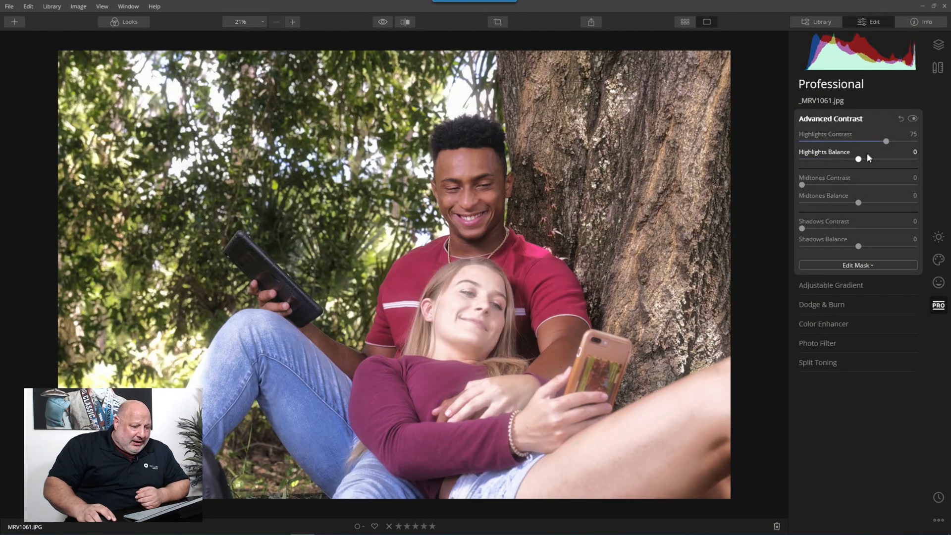
pyautogui.moveTo(858, 159); pyautogui.dragTo(893, 147)
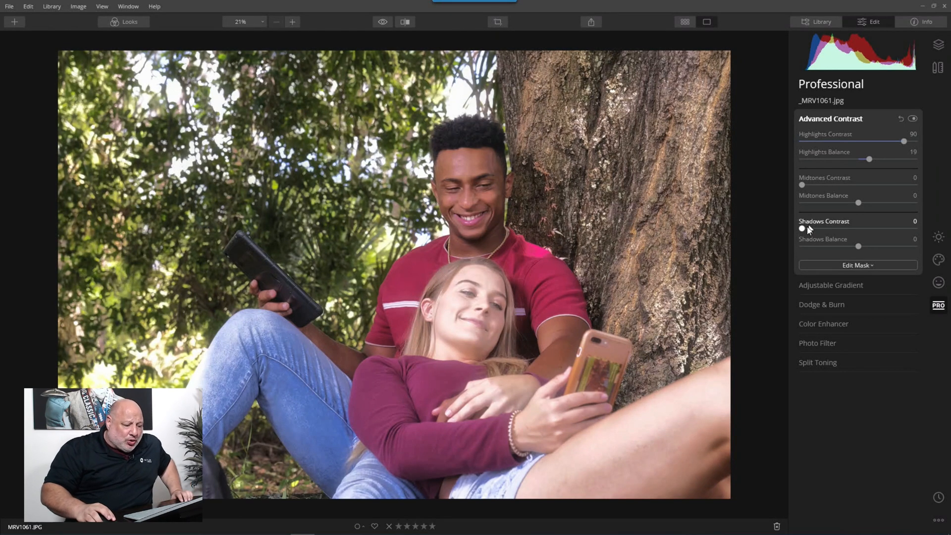
pyautogui.moveTo(804, 231); pyautogui.dragTo(833, 229)
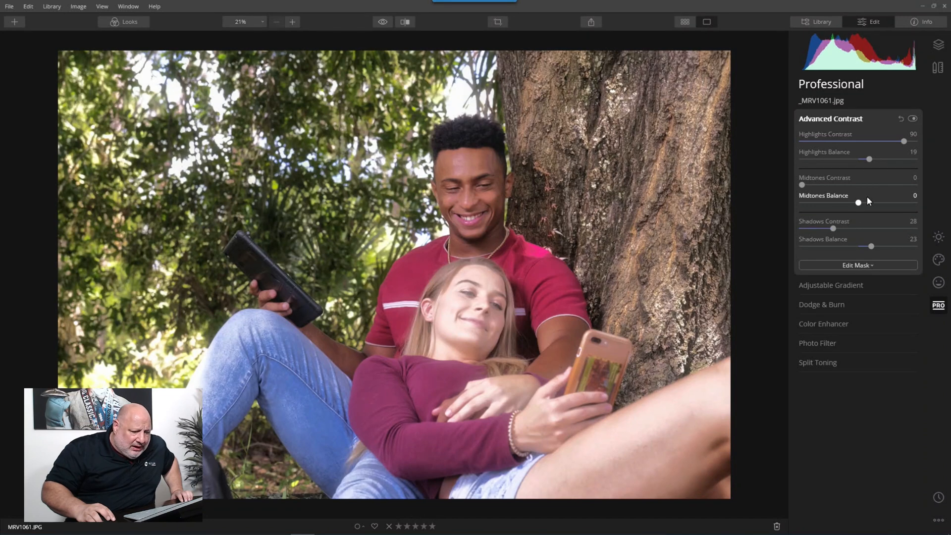
pyautogui.moveTo(802, 185); pyautogui.dragTo(859, 206)
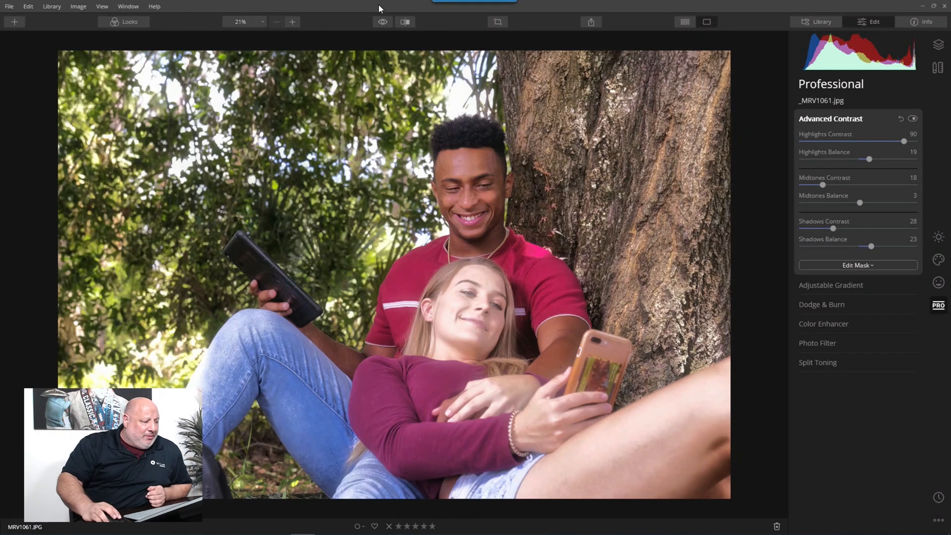
pyautogui.click(383, 22)
pyautogui.click(384, 22)
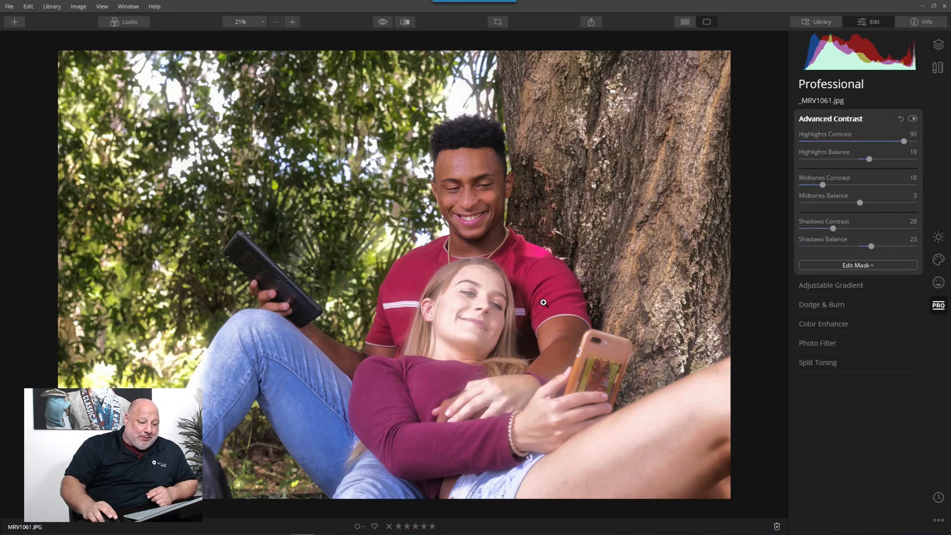
# Apply the _Tech Couple look to the photo and compare the result with the original
pyautogui.click(129, 25)
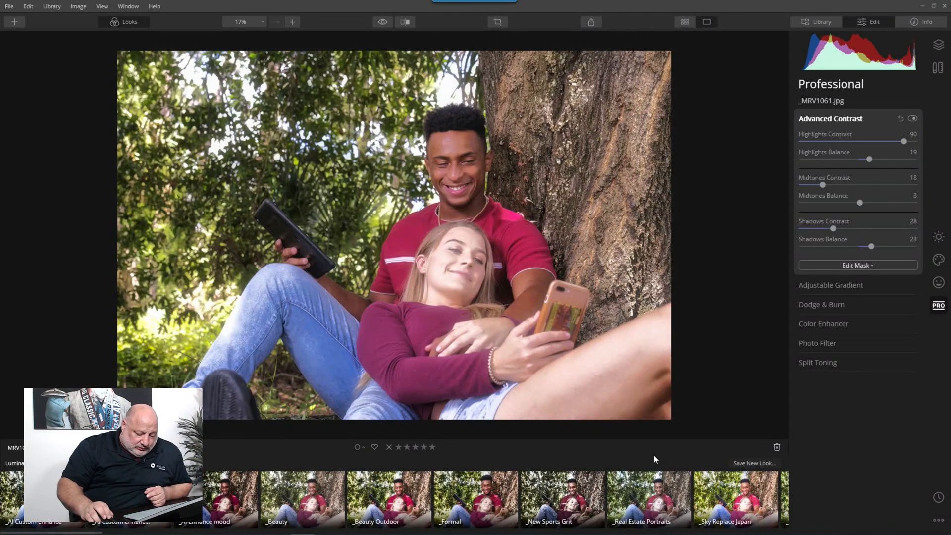
pyautogui.scroll(-2, 706, 489)
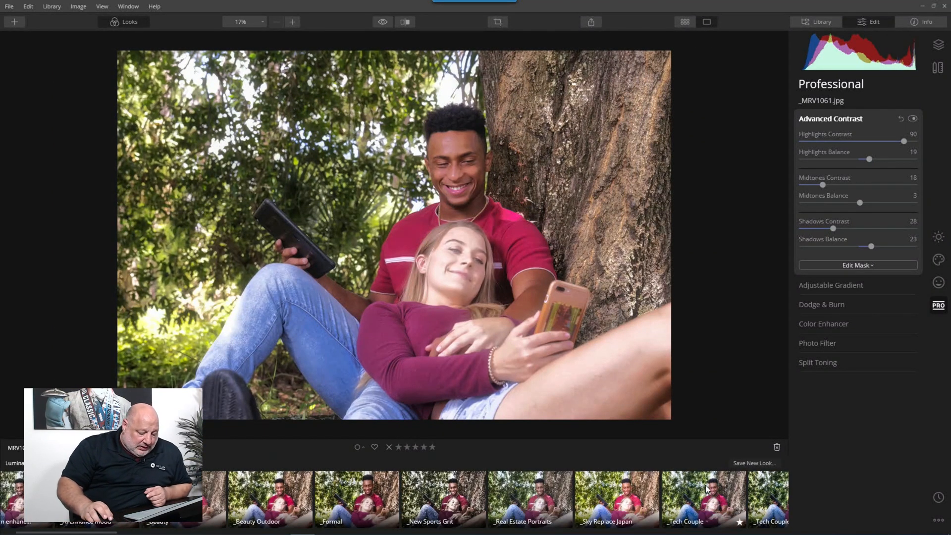
pyautogui.click(717, 508)
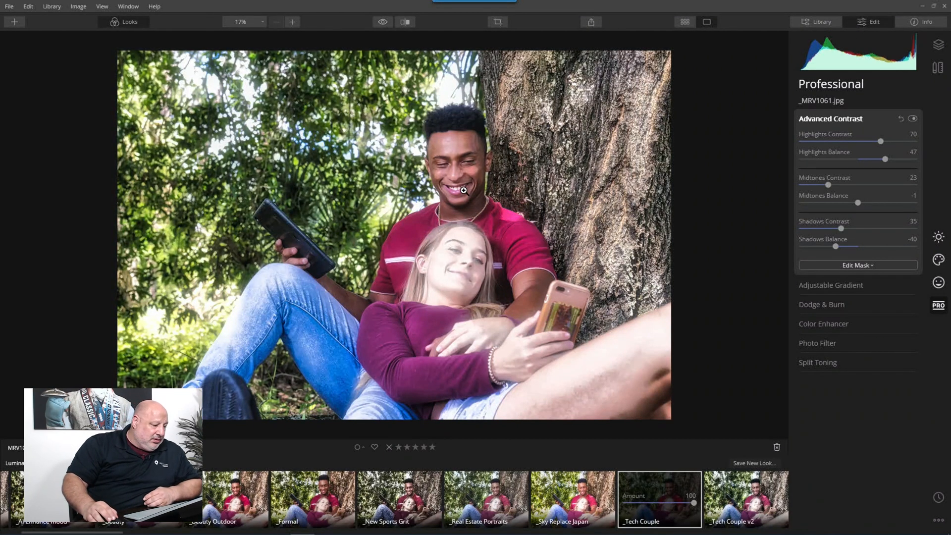
pyautogui.click(383, 22)
pyautogui.click(383, 22)
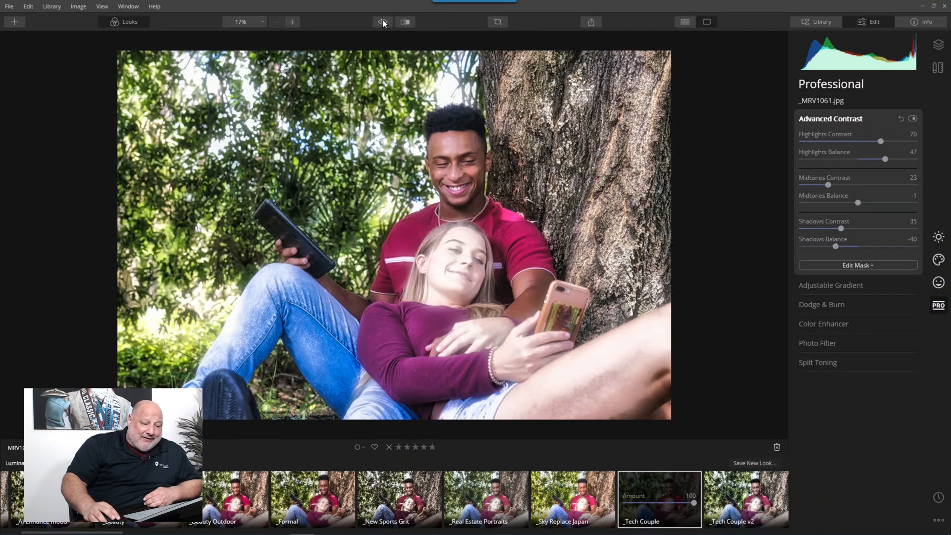
# Revert the photo to Original Image in the edit history and reapply the _Tech Couple look
pyautogui.click(937, 497)
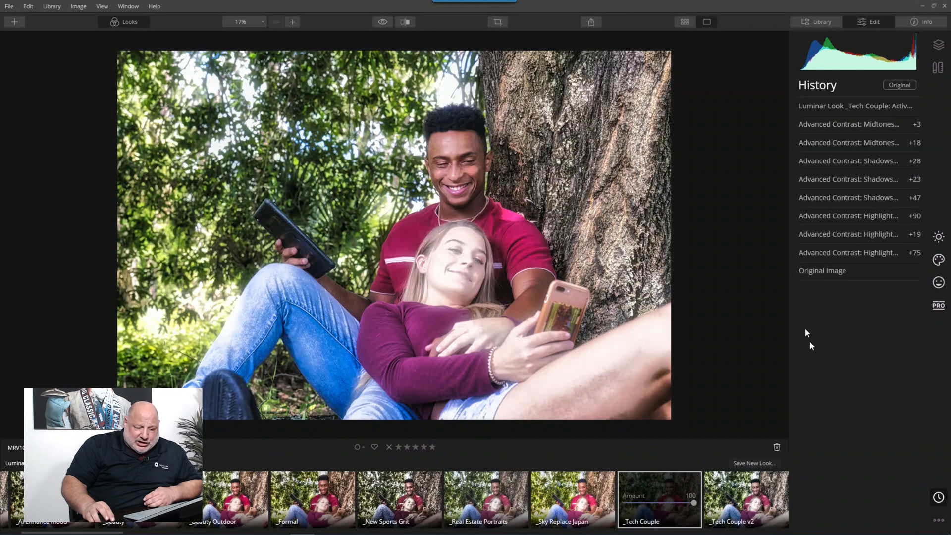
pyautogui.click(810, 274)
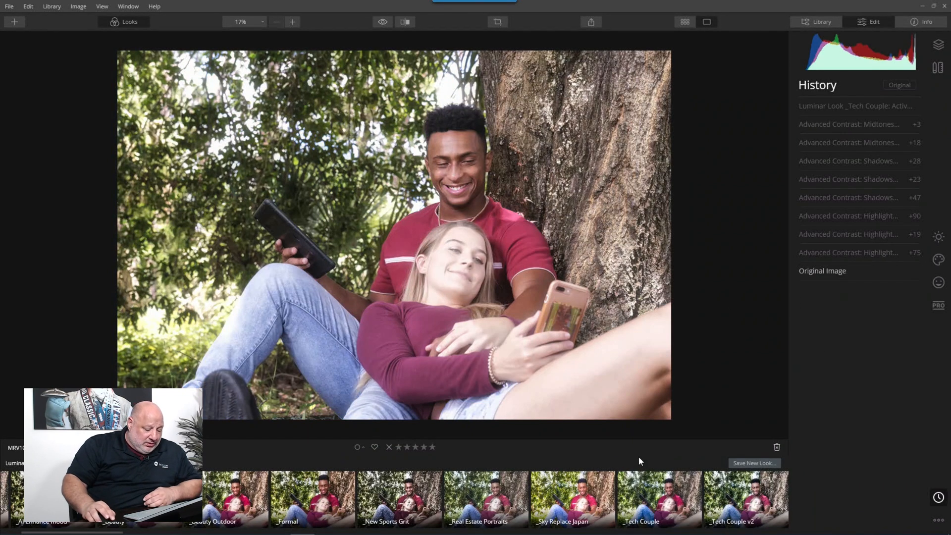
pyautogui.click(678, 492)
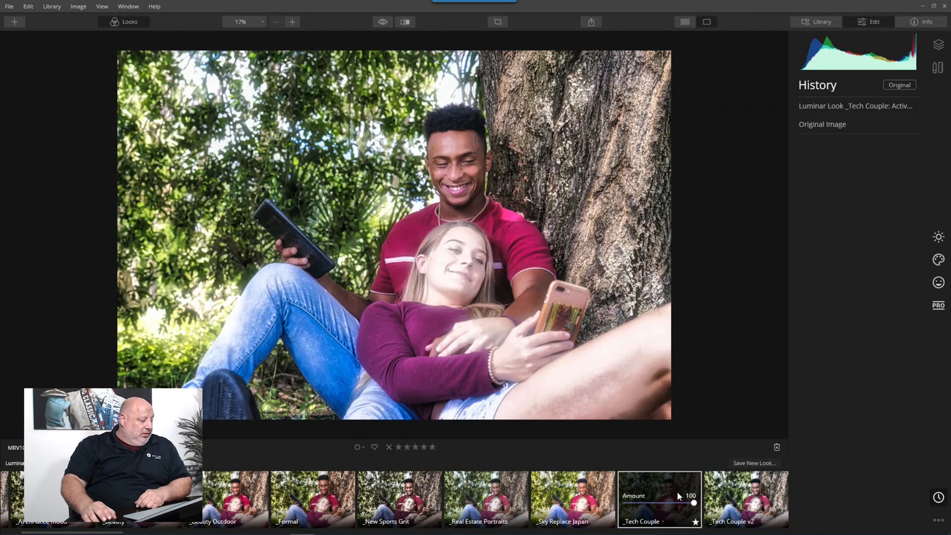
# Review the look's Advanced Contrast settings and compare the photo before and after
pyautogui.click(938, 237)
pyautogui.click(942, 307)
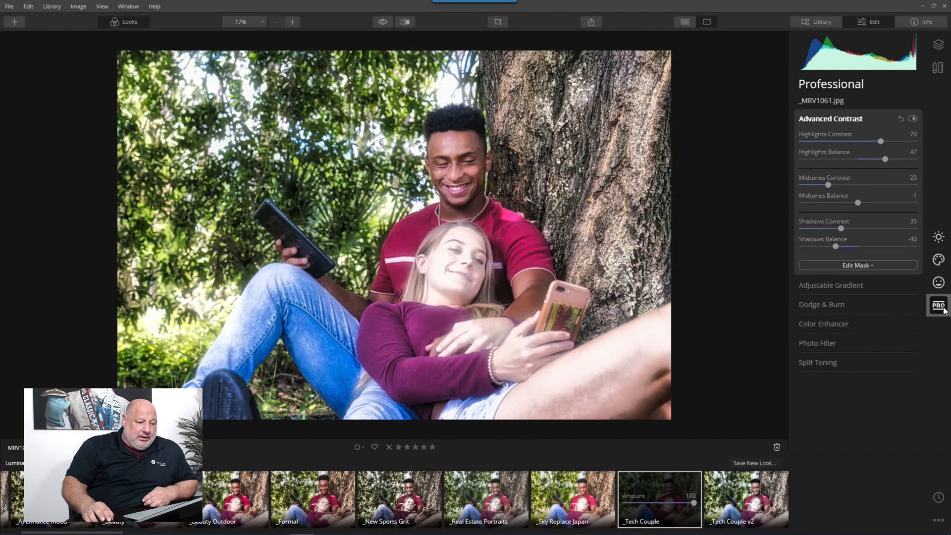
pyautogui.click(382, 22)
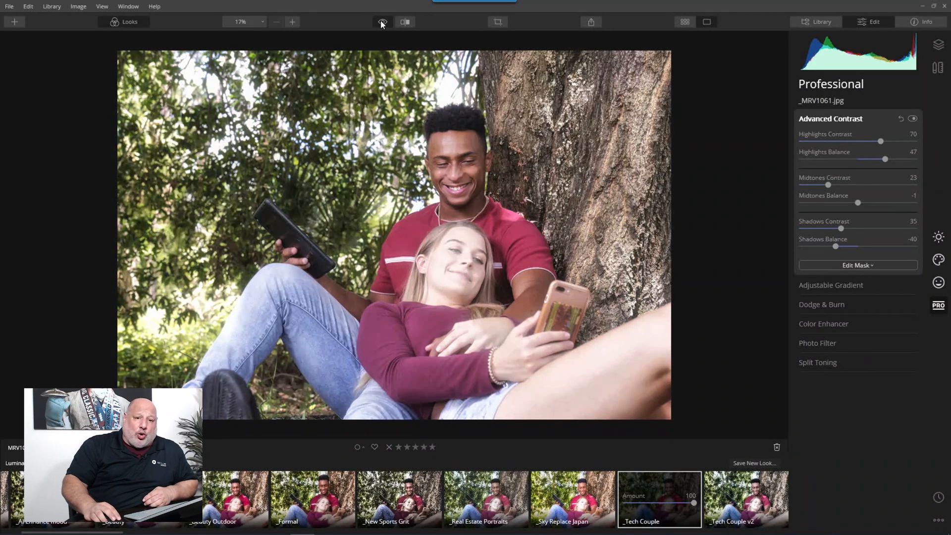
pyautogui.click(382, 22)
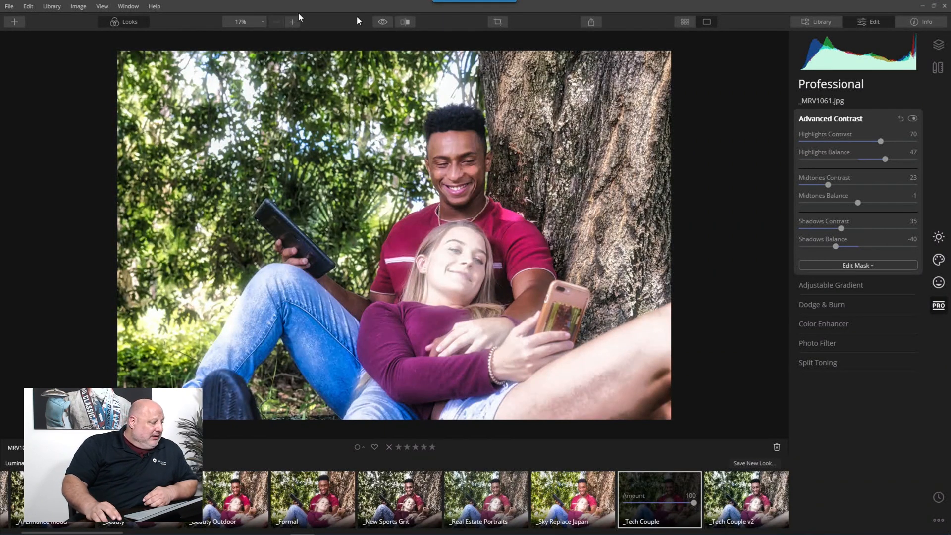
pyautogui.click(15, 21)
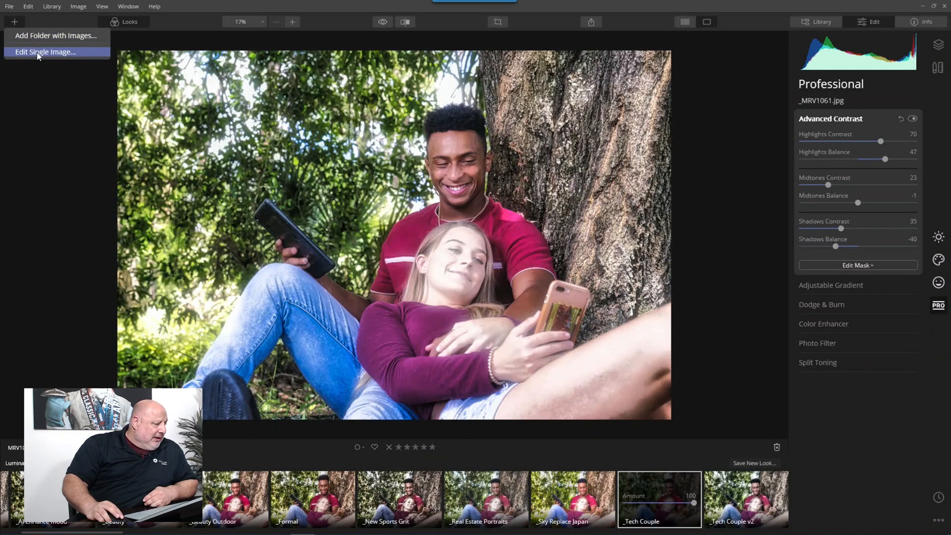
pyautogui.click(71, 52)
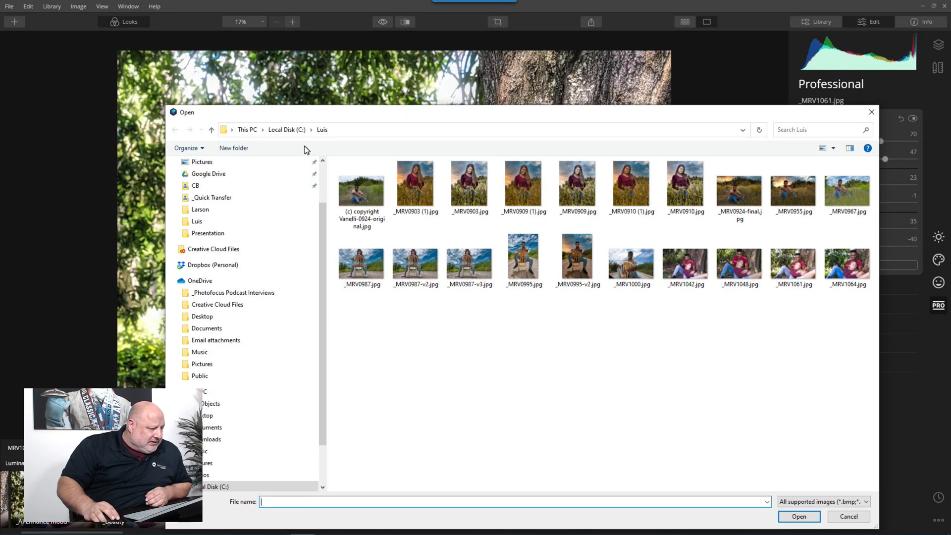
pyautogui.click(298, 134)
pyautogui.doubleClick(382, 218)
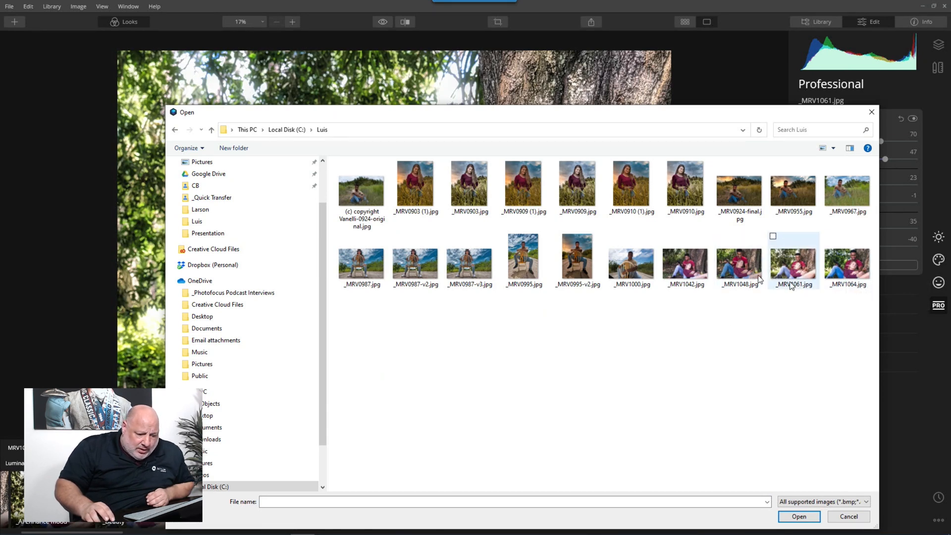
pyautogui.click(849, 516)
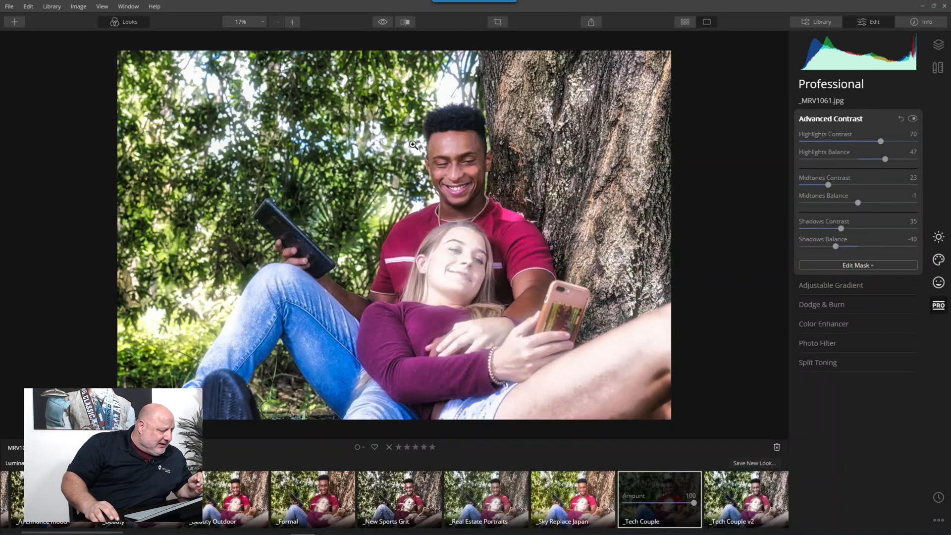
# Start choosing a single image to edit and browse to the couple's shoot folder inside Photography on Local Disk (C:)
pyautogui.click(13, 21)
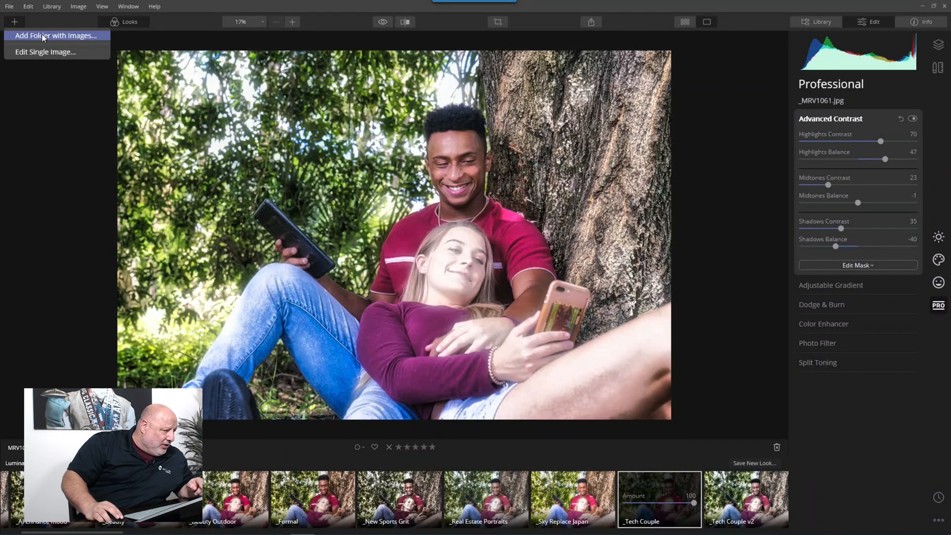
pyautogui.click(43, 53)
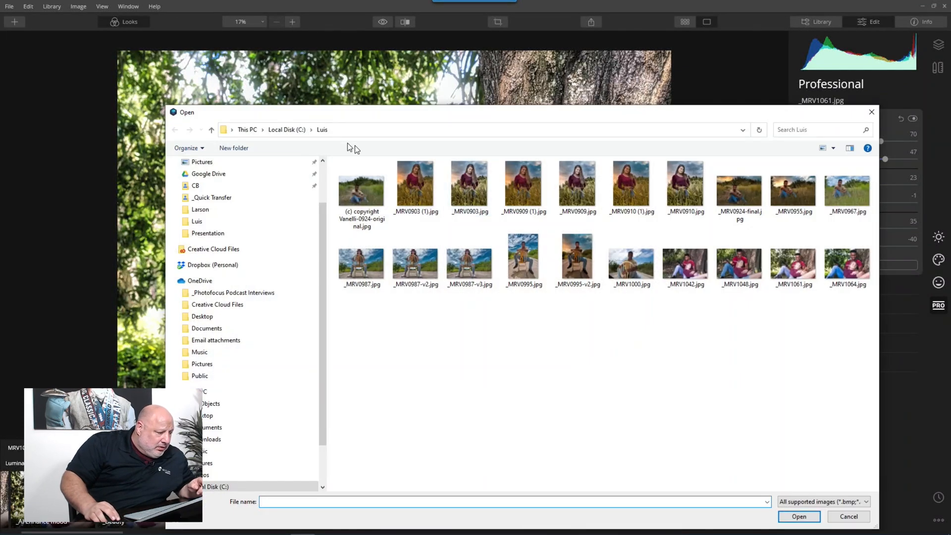
pyautogui.click(290, 130)
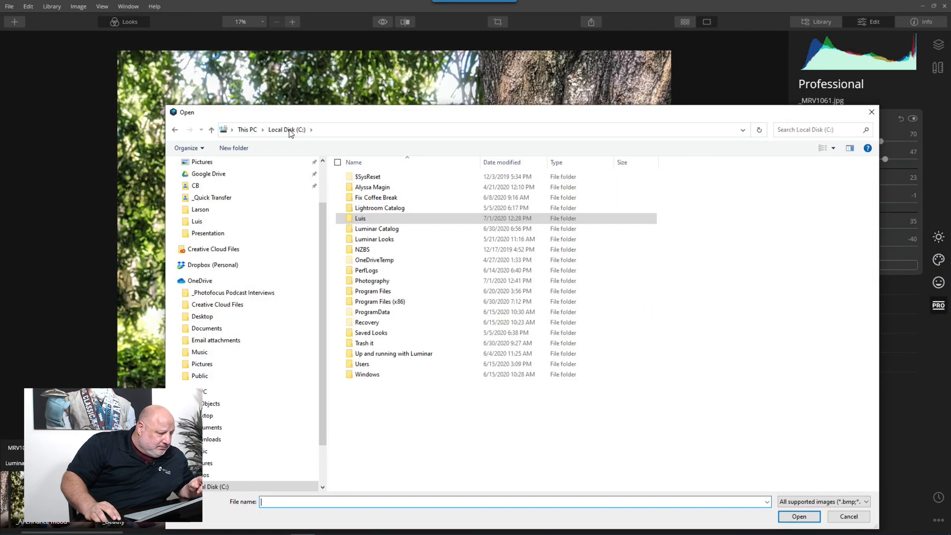
pyautogui.doubleClick(366, 219)
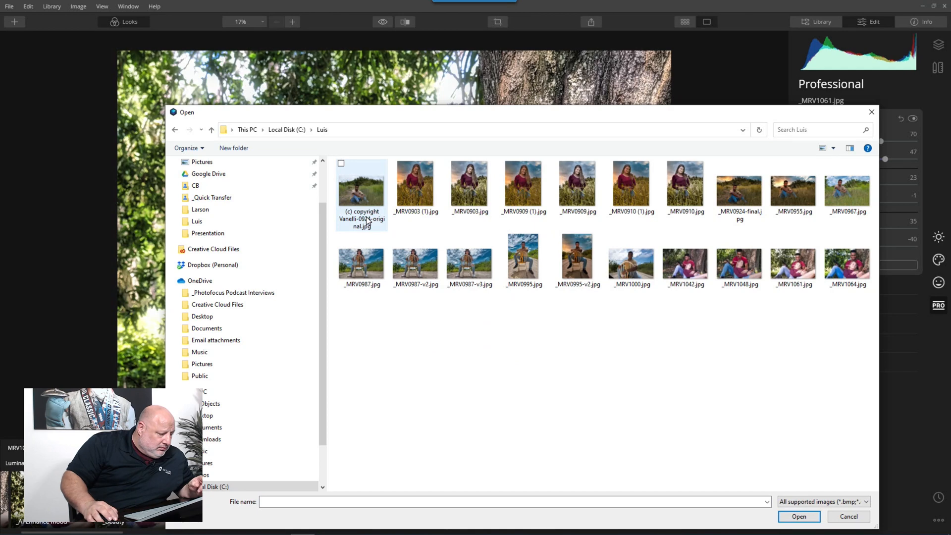
pyautogui.click(287, 130)
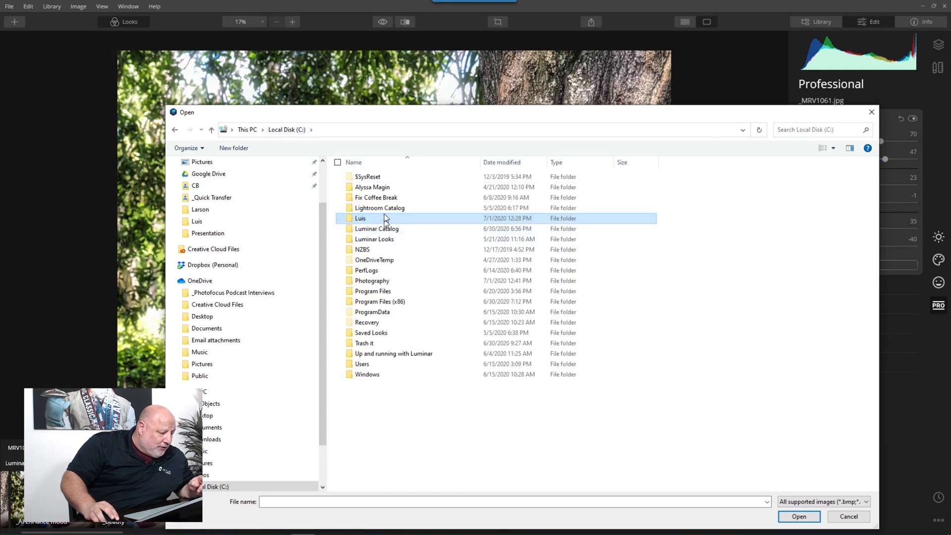
pyautogui.doubleClick(396, 280)
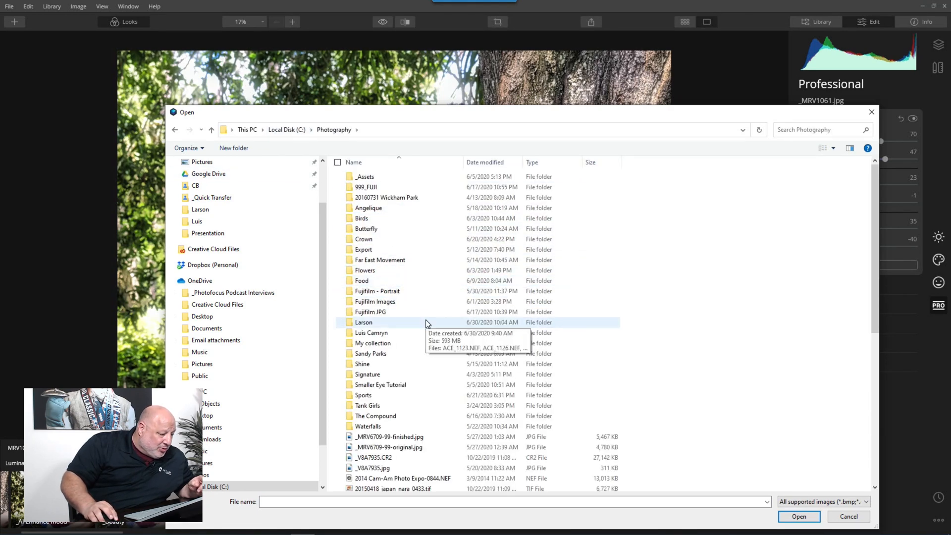
pyautogui.click(383, 334)
pyautogui.doubleClick(383, 335)
# Find the raw file _MRV1061.RAF in the couple's folder and open it for editing
pyautogui.scroll(-5, 624, 398)
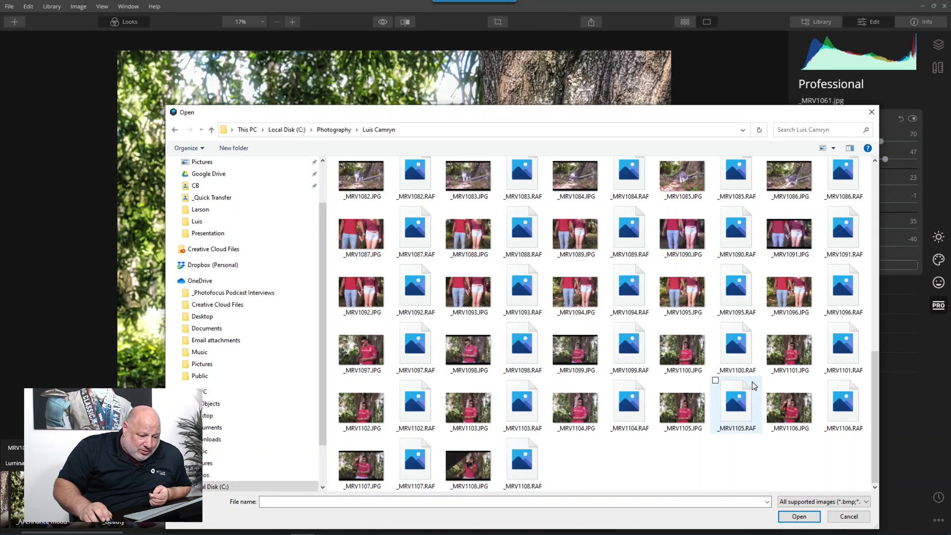
pyautogui.scroll(2, 753, 385)
pyautogui.scroll(3, 753, 385)
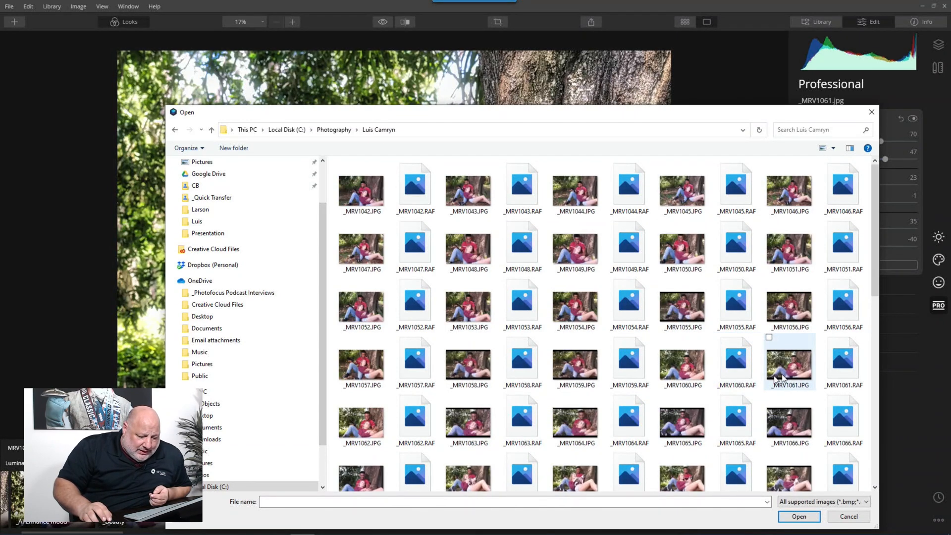
pyautogui.click(792, 368)
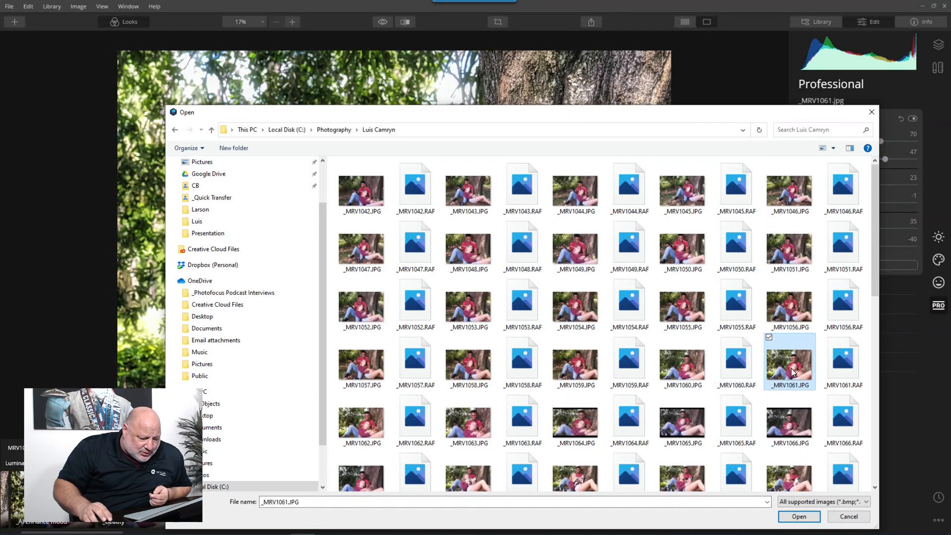
pyautogui.click(840, 371)
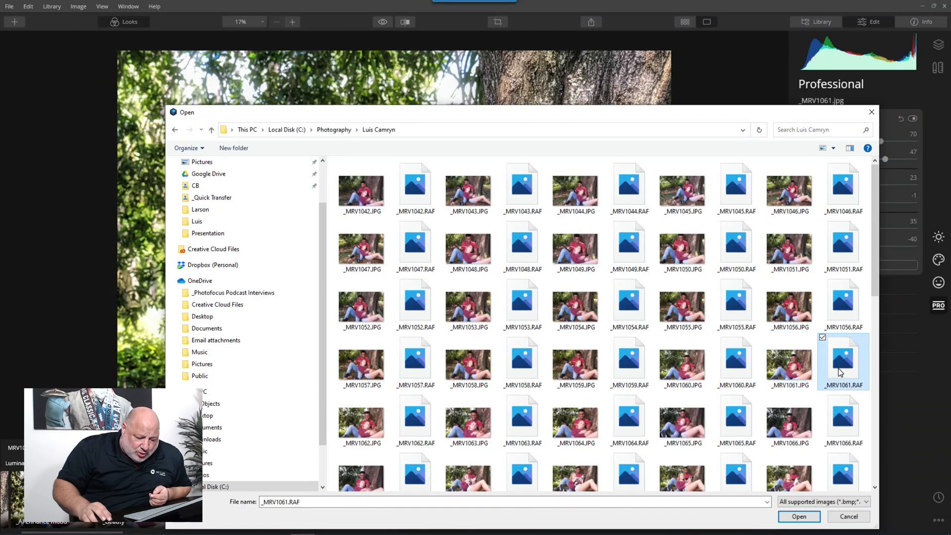
pyautogui.click(796, 516)
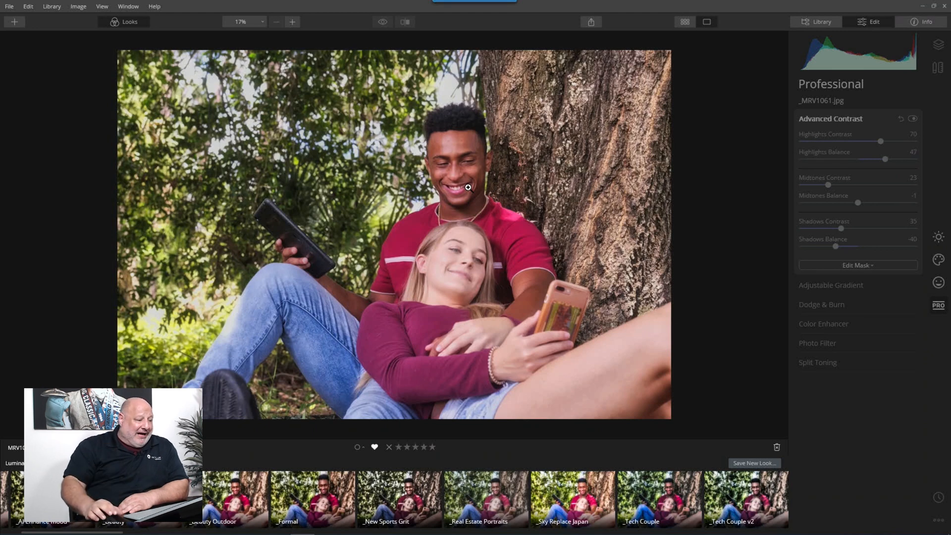
# Return to the gallery, reopen the first couple photo and show its file information to identify its format
pyautogui.press('g')
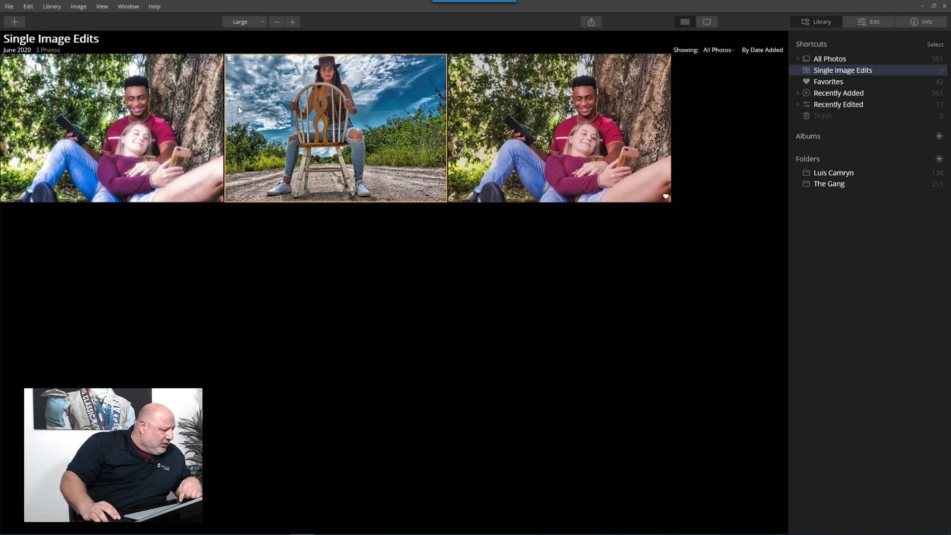
pyautogui.click(154, 100)
pyautogui.doubleClick(154, 100)
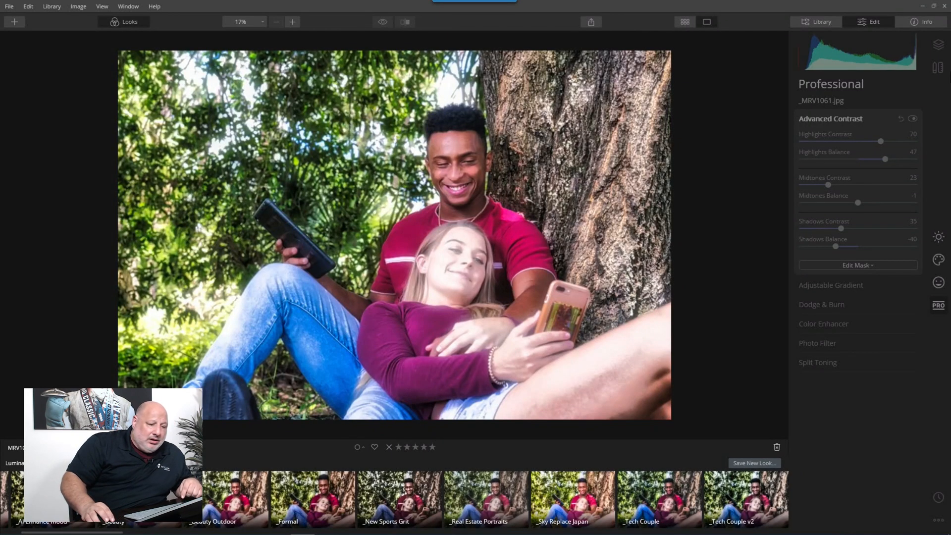
pyautogui.click(914, 23)
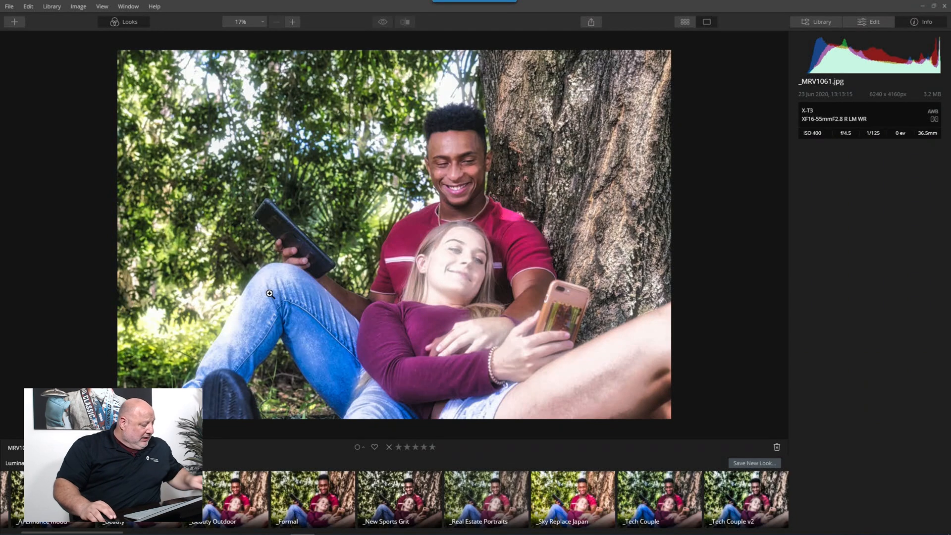
# Skip past the chair portrait and open the favorited raw version of the couple photo, _MRV1061.RAF, from the gallery
pyautogui.press('Right')
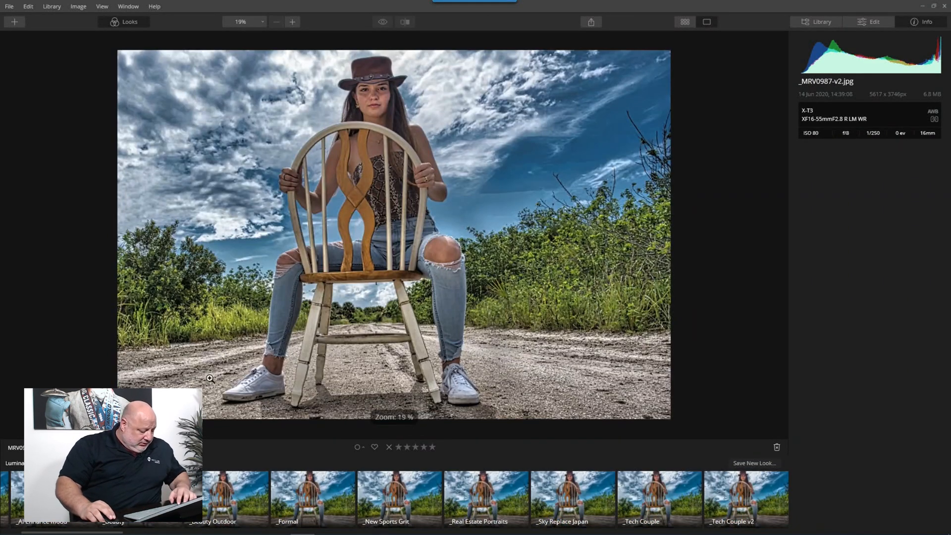
pyautogui.press('space')
pyautogui.click(583, 153)
pyautogui.doubleClick(580, 149)
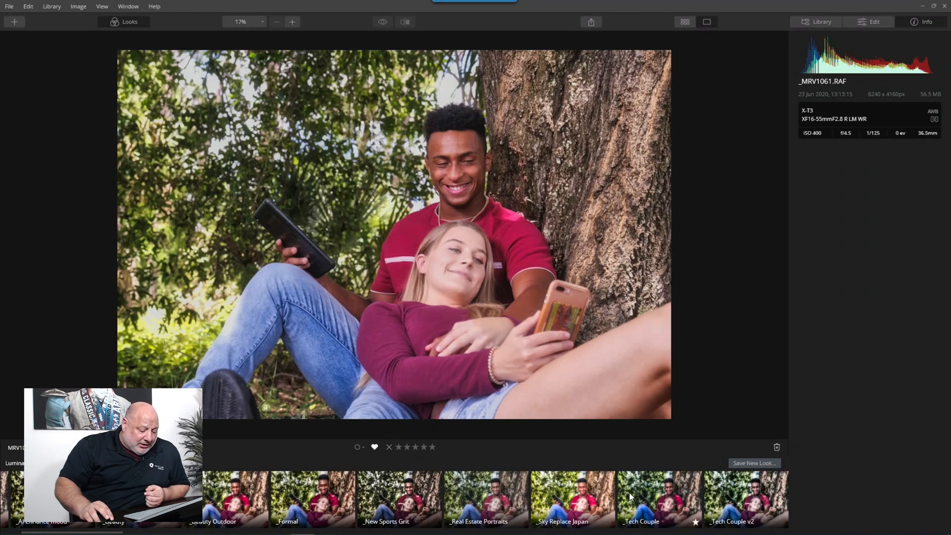
# Compare the edited raw photo with its original, and check it with Advanced Contrast switched off and on again
pyautogui.moveTo(660, 499)
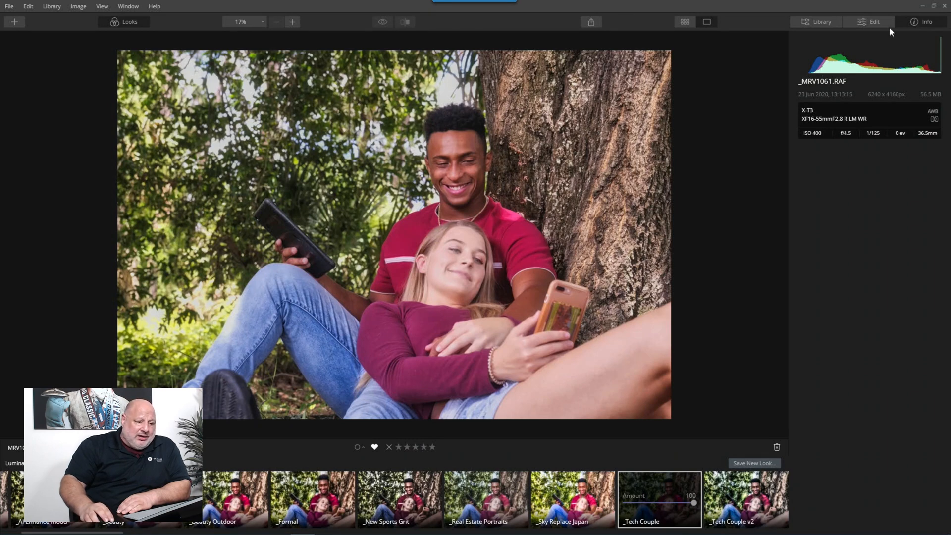
pyautogui.click(876, 23)
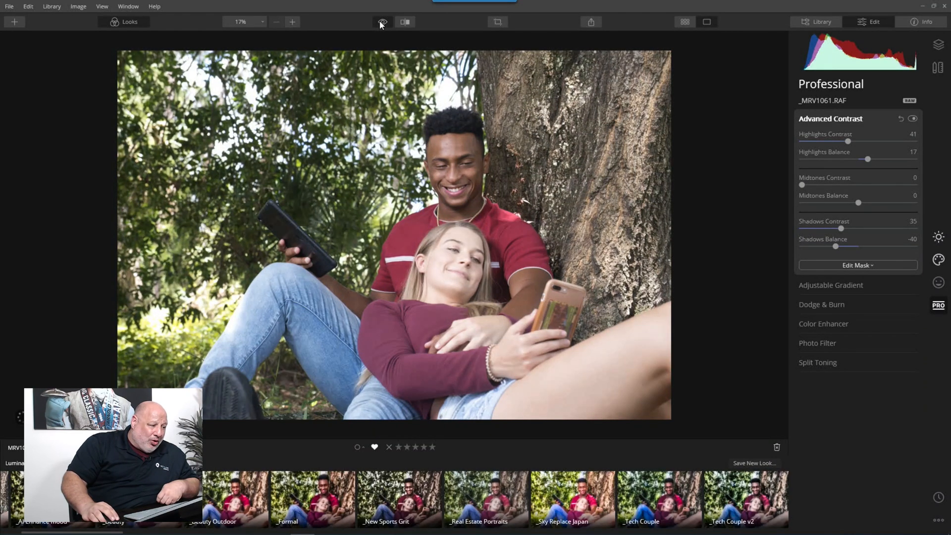
pyautogui.moveTo(379, 21); pyautogui.dragTo(380, 21)
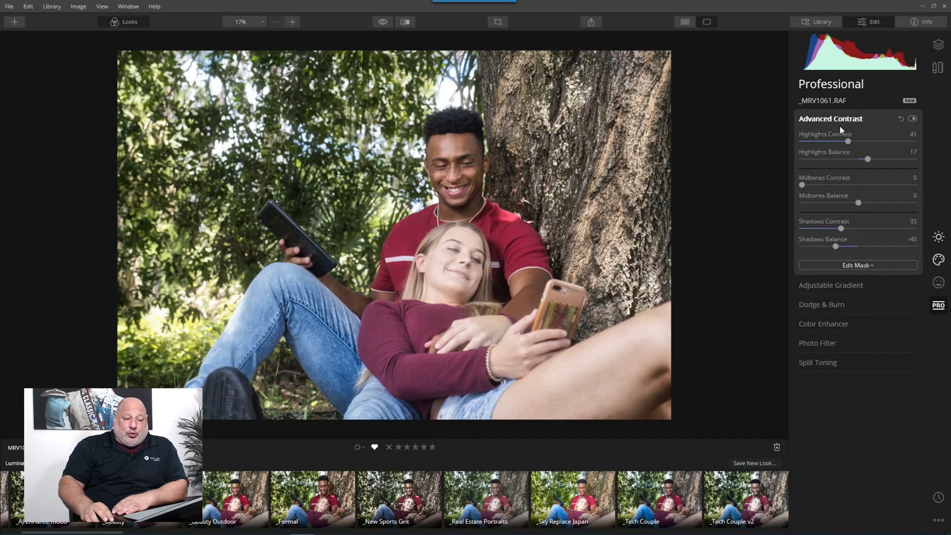
pyautogui.click(915, 120)
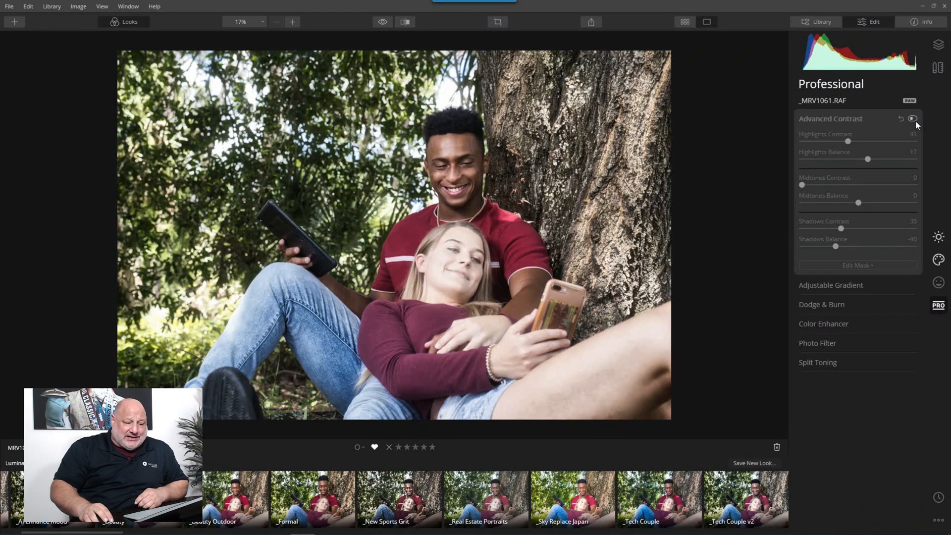
pyautogui.click(913, 119)
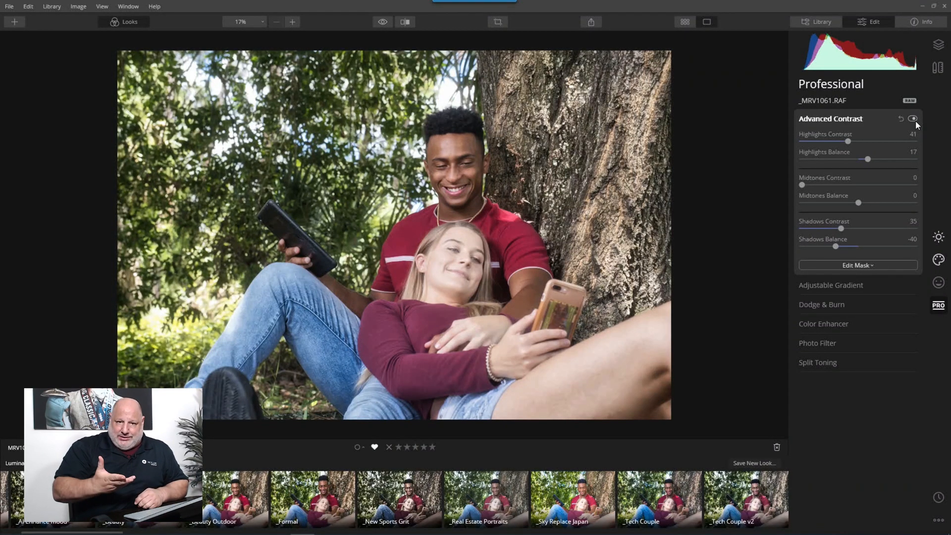
# Review which Essentials, Creative and Professional adjustments the edited raw photo uses, including Light's advanced settings and AI Structure
pyautogui.click(837, 118)
pyautogui.click(938, 237)
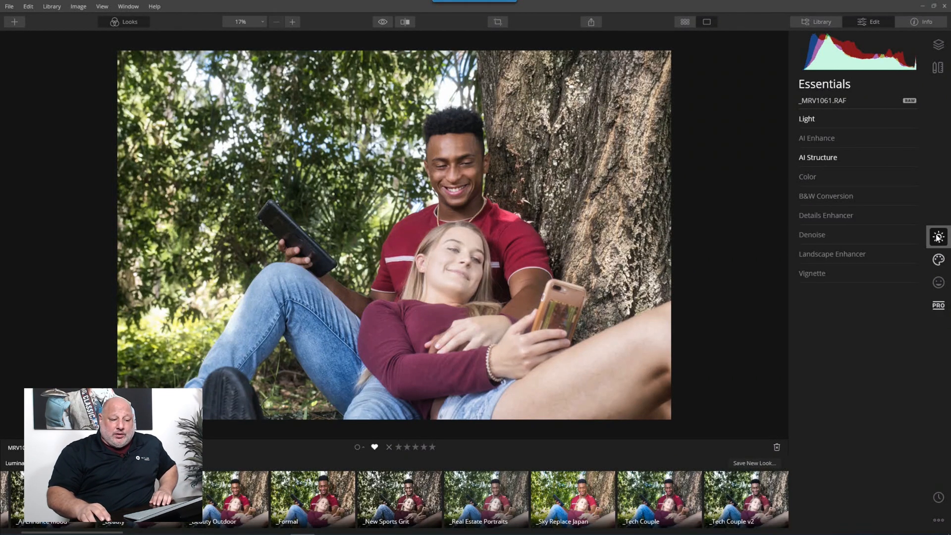
pyautogui.click(825, 119)
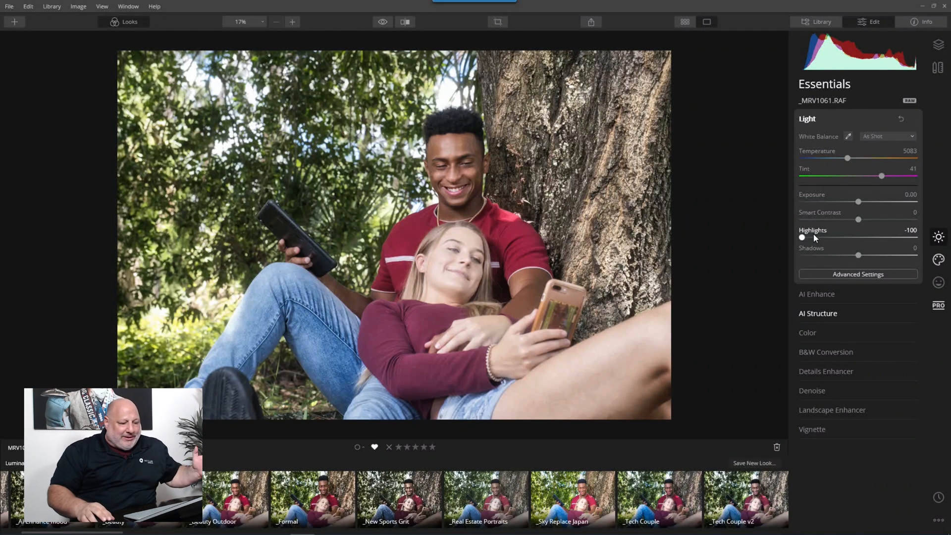
pyautogui.click(871, 274)
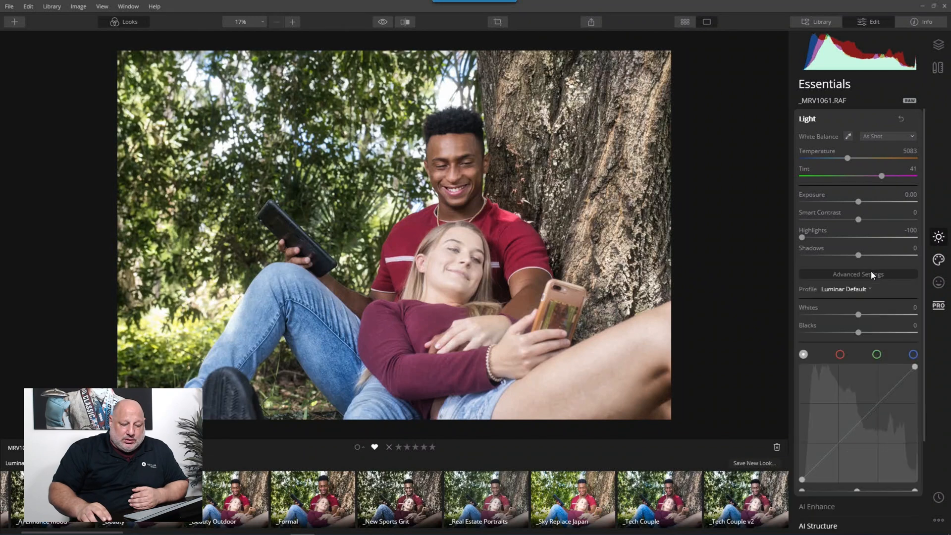
pyautogui.click(811, 120)
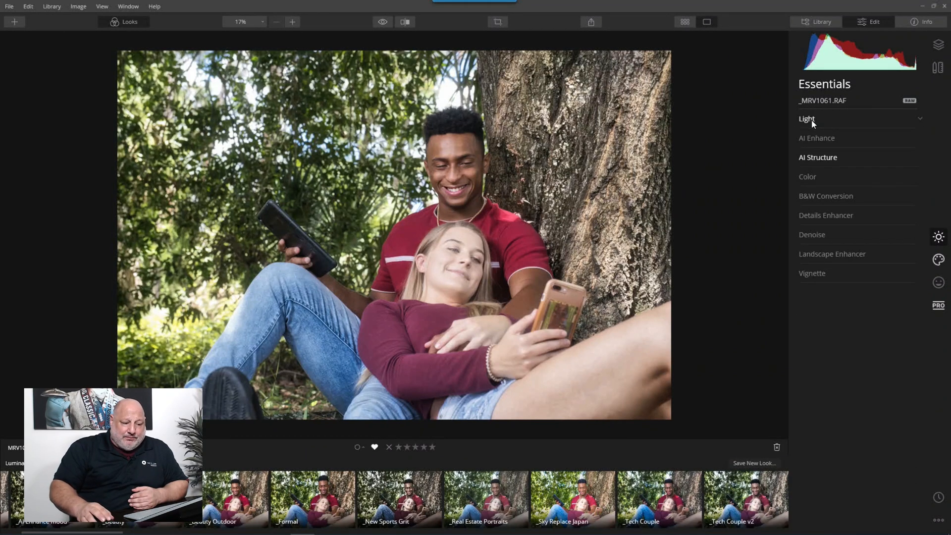
pyautogui.click(823, 159)
pyautogui.click(824, 161)
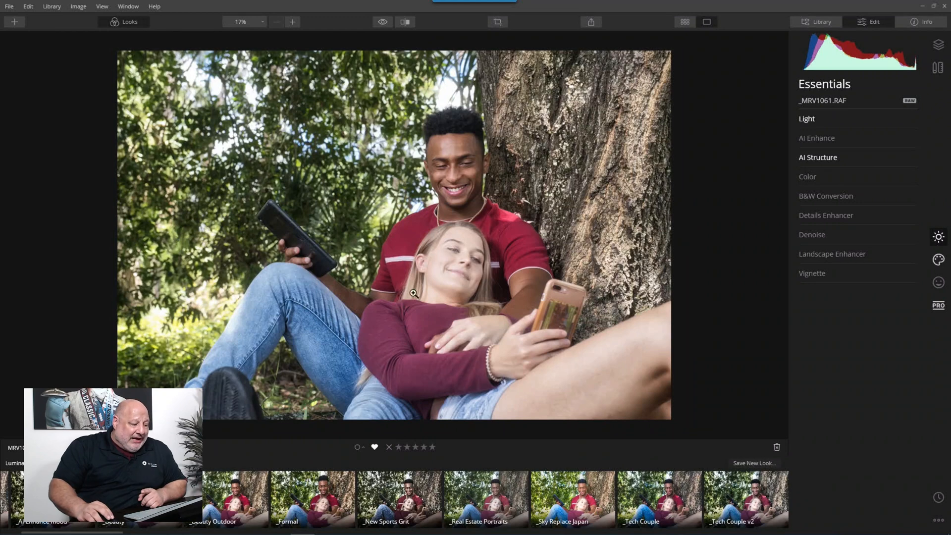
pyautogui.click(939, 258)
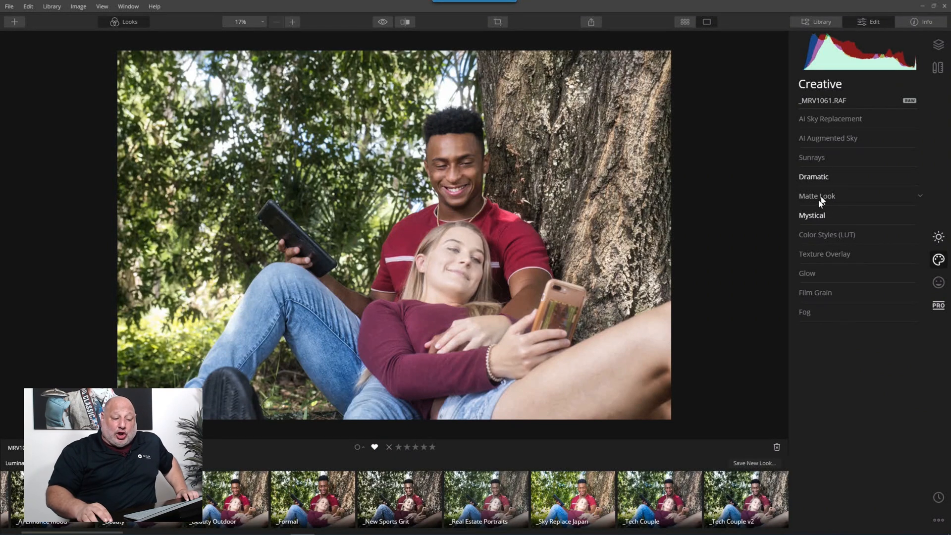
pyautogui.click(940, 307)
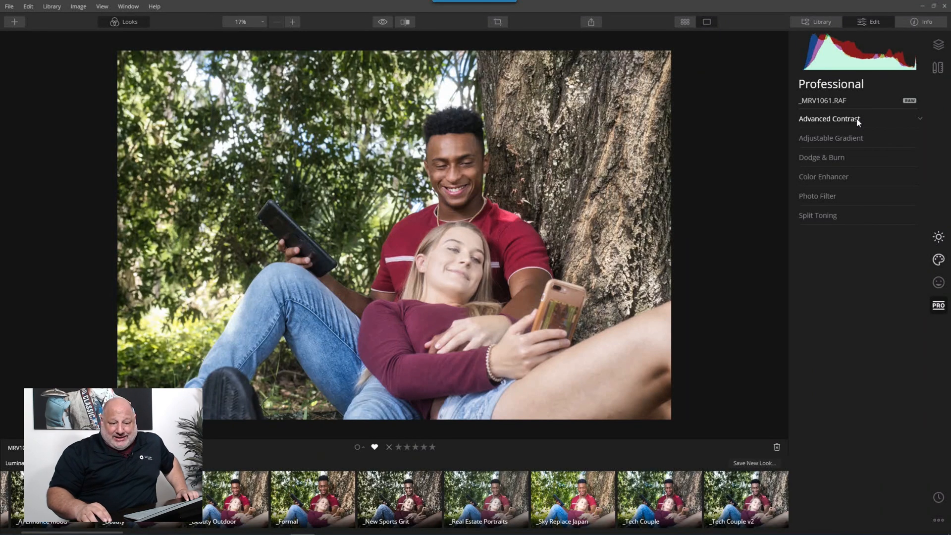
# Revert the raw photo to Original Image in the edit history and open the Essentials Light adjustments
pyautogui.click(938, 497)
pyautogui.click(866, 181)
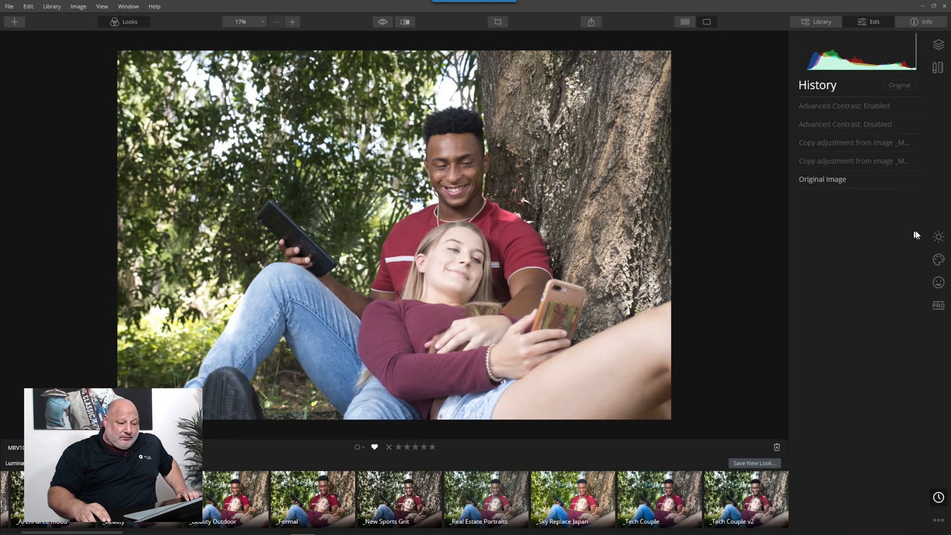
pyautogui.click(940, 237)
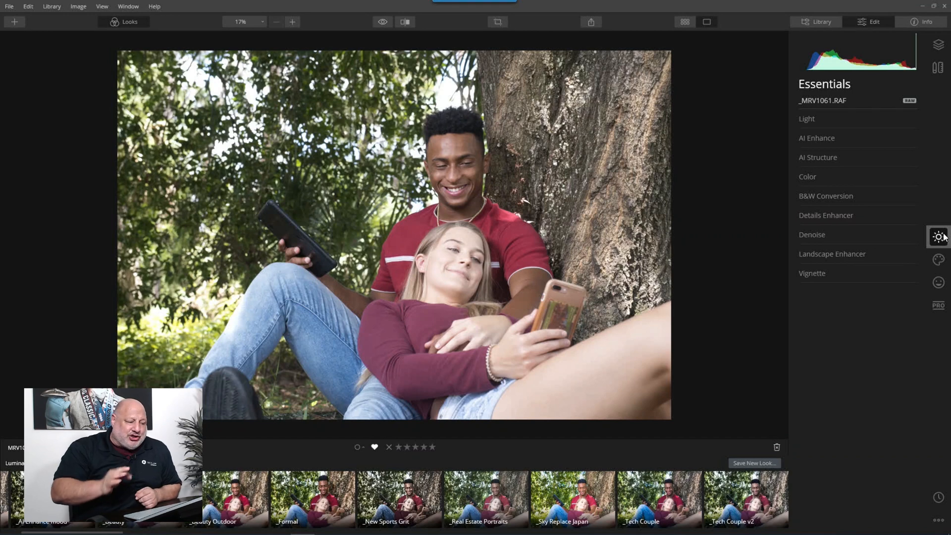
pyautogui.click(813, 119)
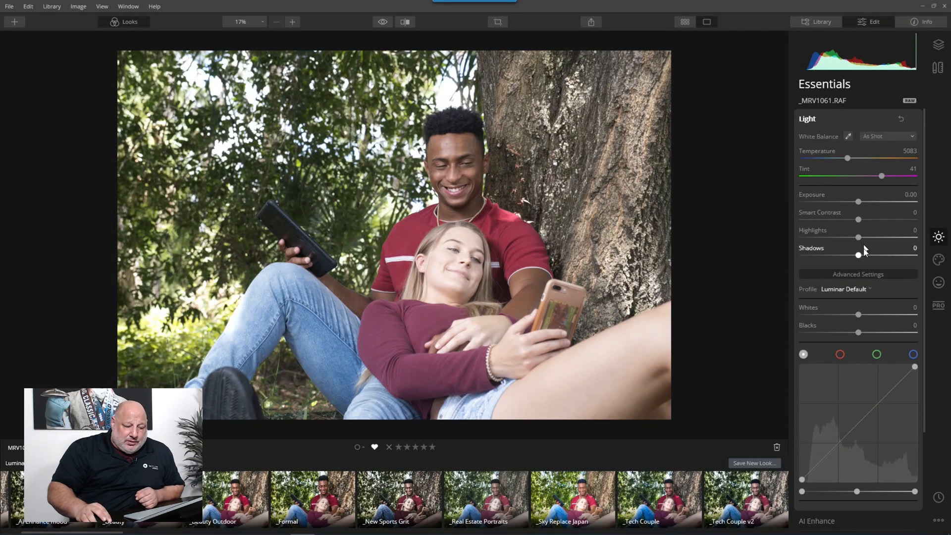
# In the Light adjustments, set Highlights to -100, Smart Contrast to 15 and Blacks to -9
pyautogui.moveTo(858, 237); pyautogui.dragTo(802, 238)
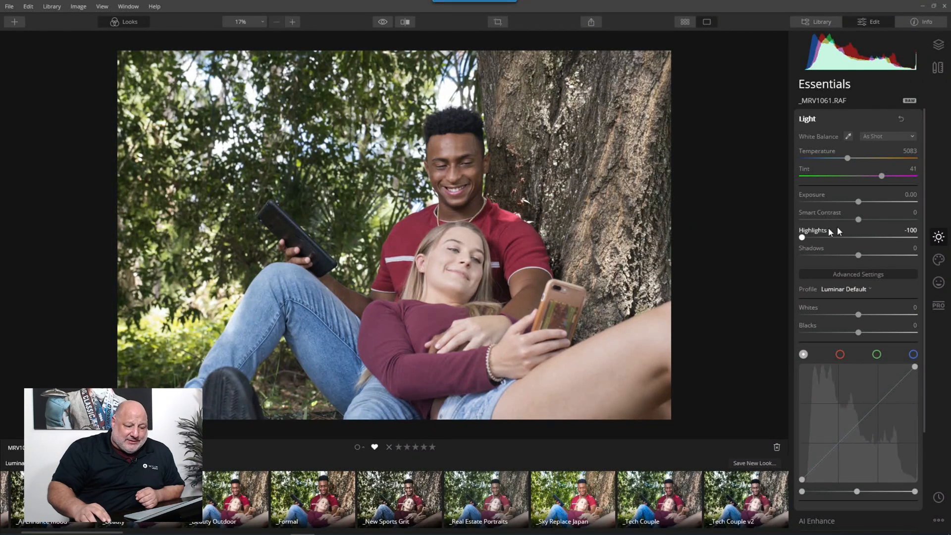
pyautogui.moveTo(865, 224); pyautogui.dragTo(870, 222)
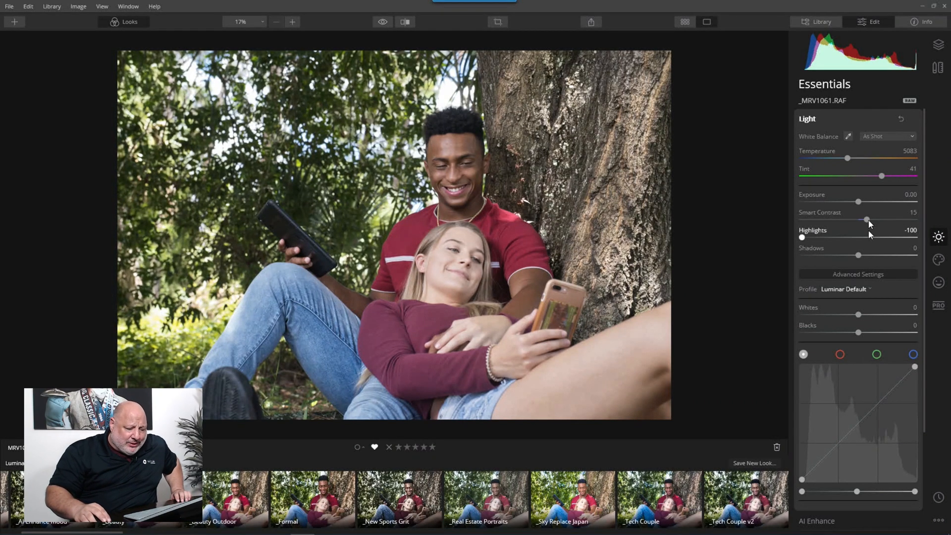
pyautogui.moveTo(858, 335)
pyautogui.mouseDown()
pyautogui.moveTo(849, 335)
pyautogui.moveTo(866, 335)
pyautogui.moveTo(854, 338)
pyautogui.mouseUp()
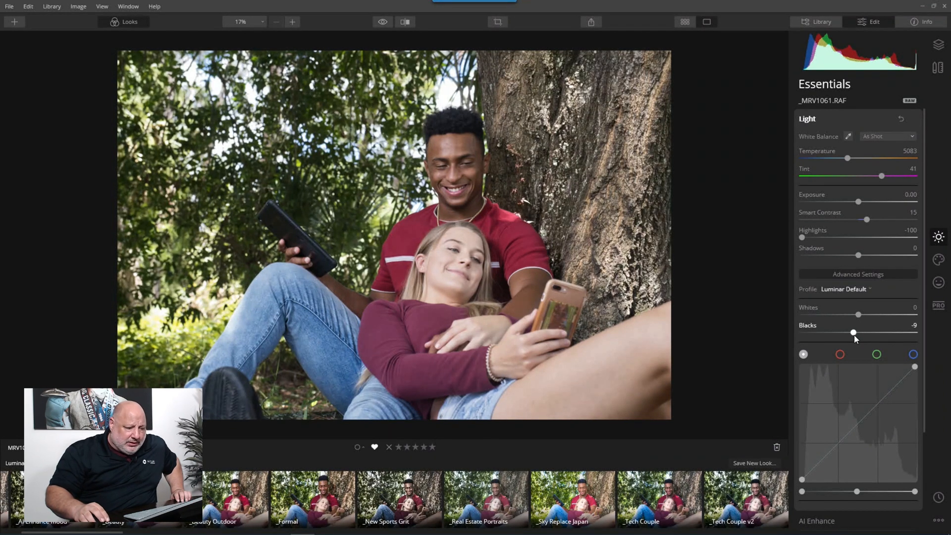
pyautogui.click(808, 120)
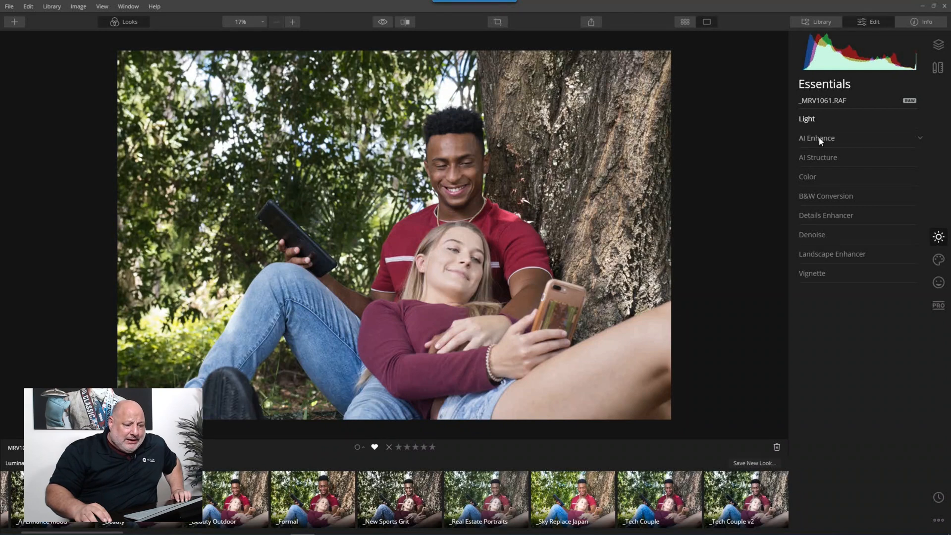
# Set AI Accent to 47 in AI Enhance, and try AI Structure's Amount at 100 before settling on 33
pyautogui.click(819, 138)
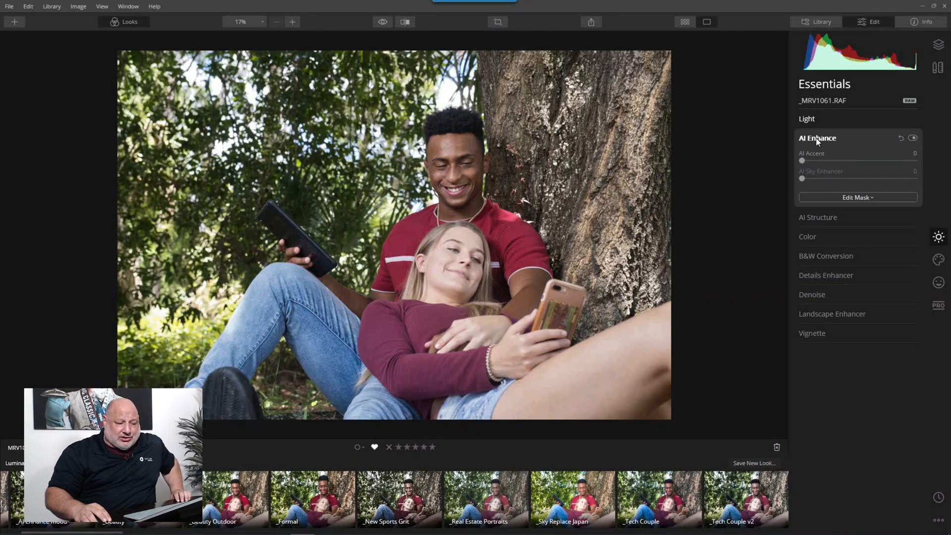
pyautogui.moveTo(802, 160); pyautogui.dragTo(855, 168)
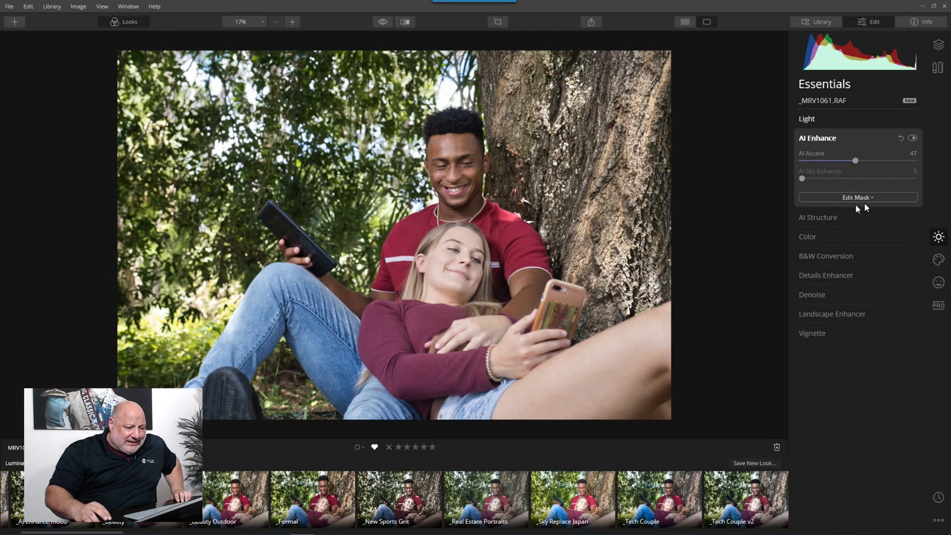
pyautogui.click(827, 216)
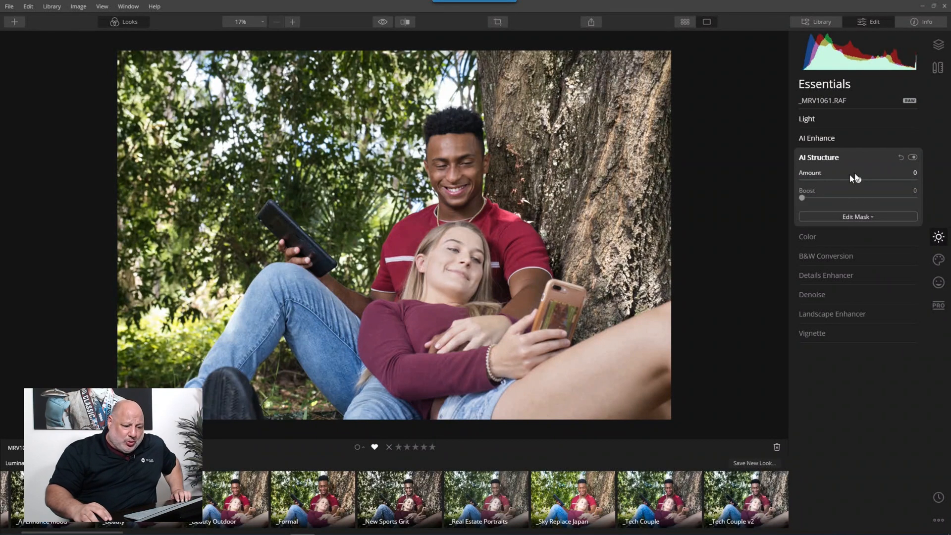
pyautogui.moveTo(860, 184); pyautogui.dragTo(925, 179)
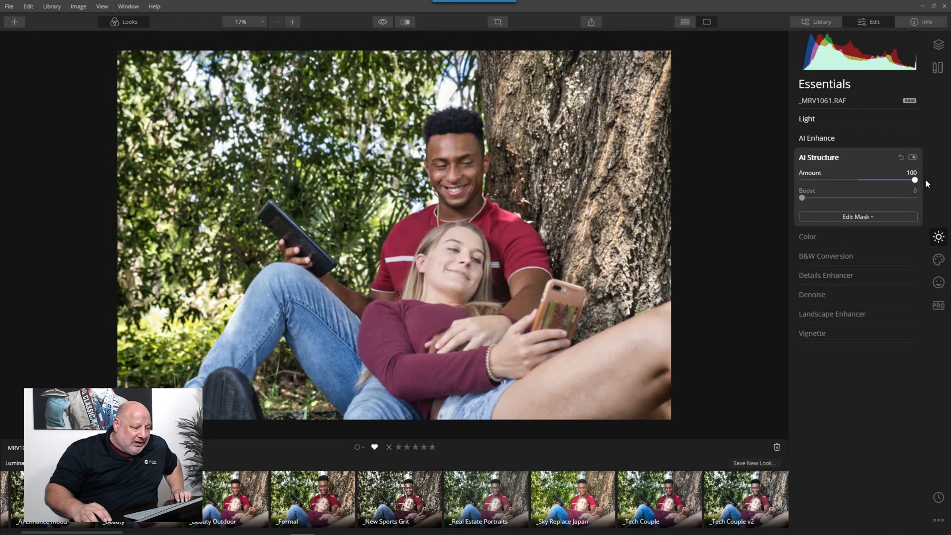
pyautogui.moveTo(924, 180); pyautogui.dragTo(877, 183)
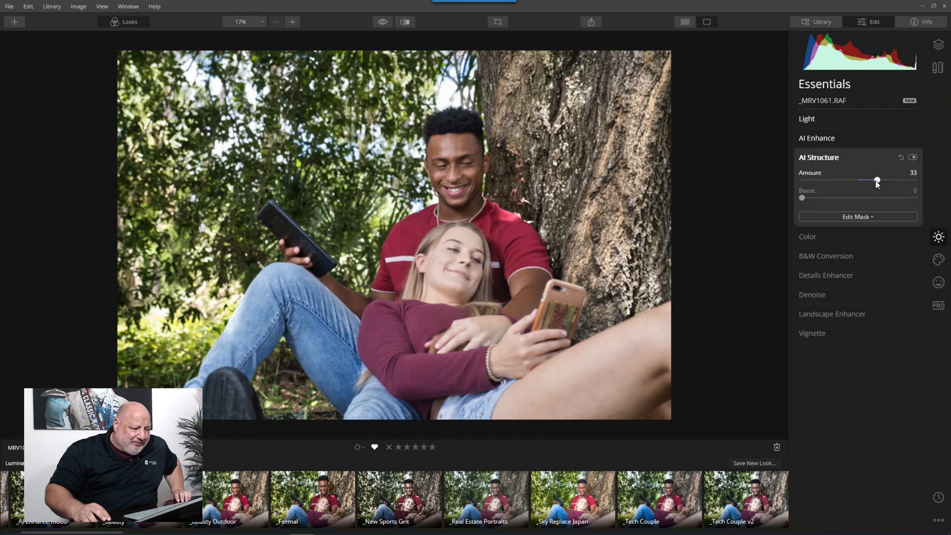
pyautogui.click(819, 157)
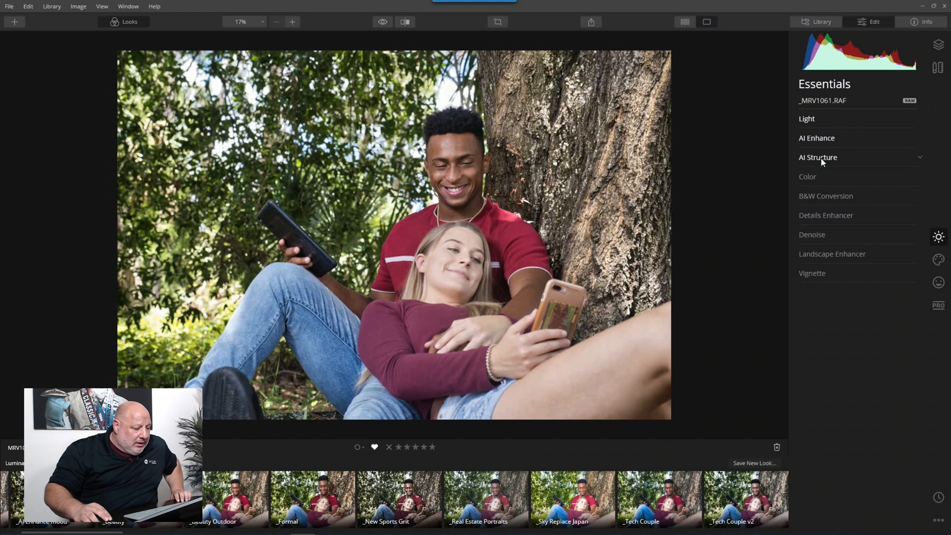
# In the Color adjustments, set Remove Color Cast to 100
pyautogui.click(799, 178)
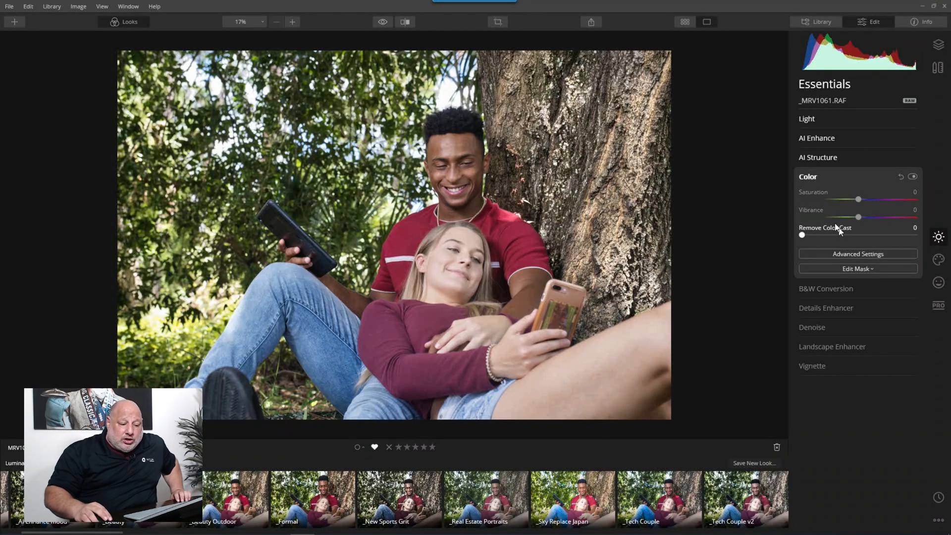
pyautogui.moveTo(803, 235); pyautogui.dragTo(917, 241)
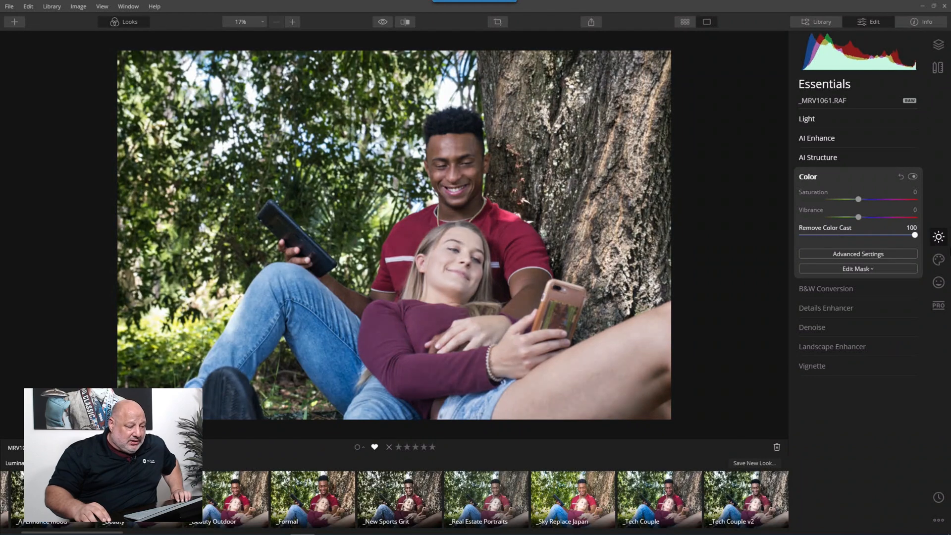
pyautogui.moveTo(915, 235); pyautogui.dragTo(919, 249)
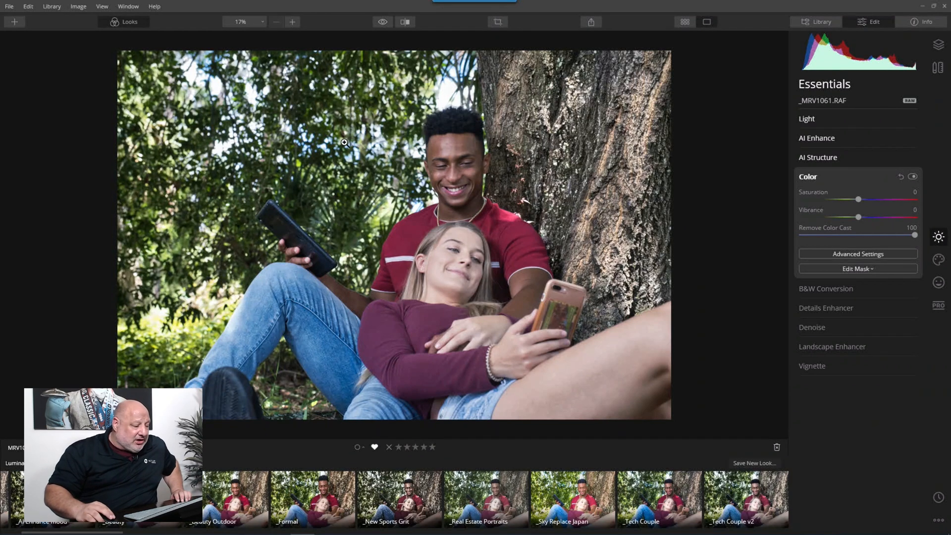
pyautogui.click(816, 177)
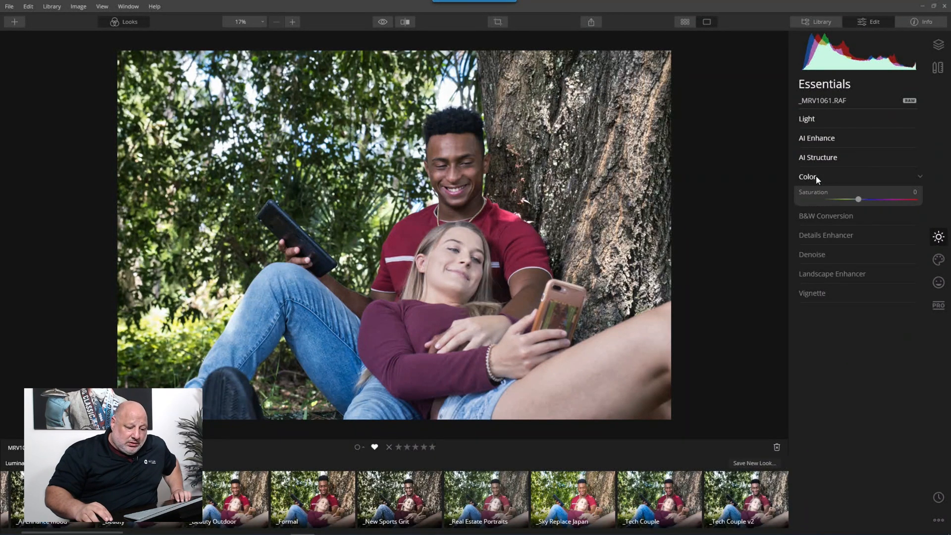
# In Details Enhancer, set Medium Details to 28 and Large Details to 3, and reset the trial Small Details boost to 0
pyautogui.click(818, 216)
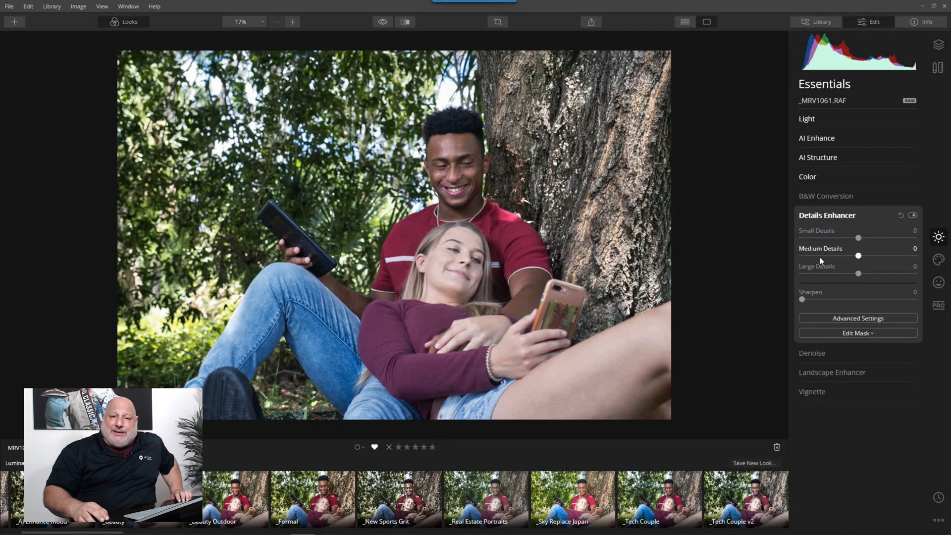
pyautogui.moveTo(860, 237); pyautogui.dragTo(860, 278)
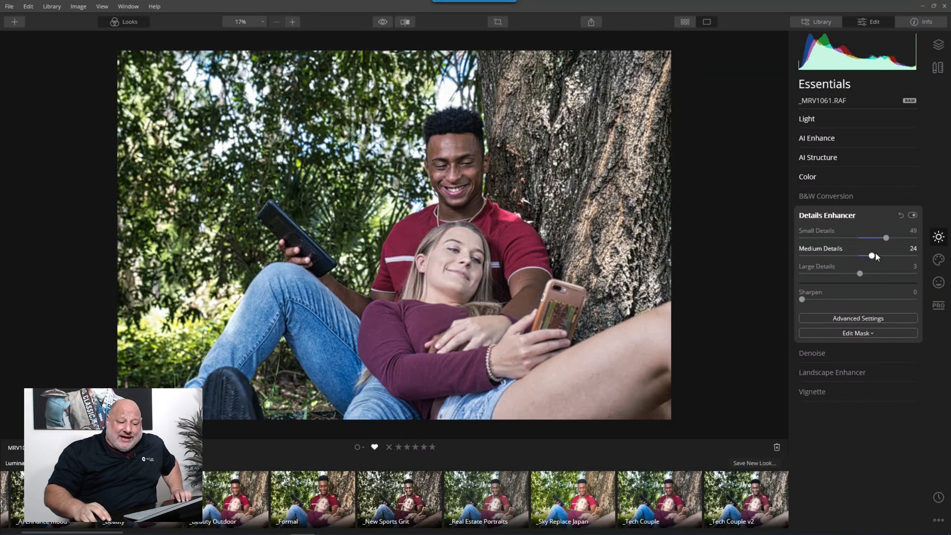
pyautogui.moveTo(886, 239); pyautogui.dragTo(885, 241)
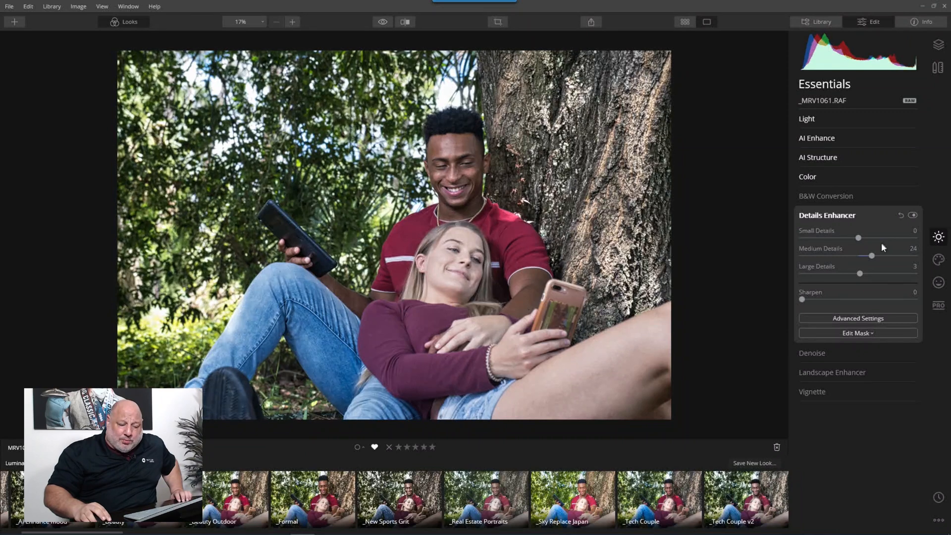
pyautogui.moveTo(871, 256)
pyautogui.mouseDown()
pyautogui.moveTo(884, 257)
pyautogui.moveTo(873, 260)
pyautogui.mouseUp()
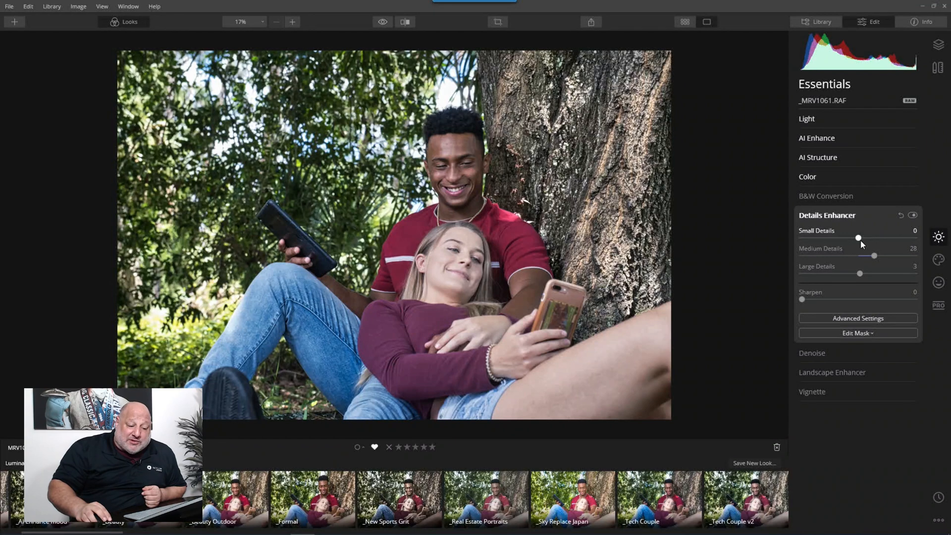
# Test Small Details at 82 on a close view of the faces, settling on Small Details 6 and Large Details 7
pyautogui.moveTo(862, 241); pyautogui.dragTo(905, 241)
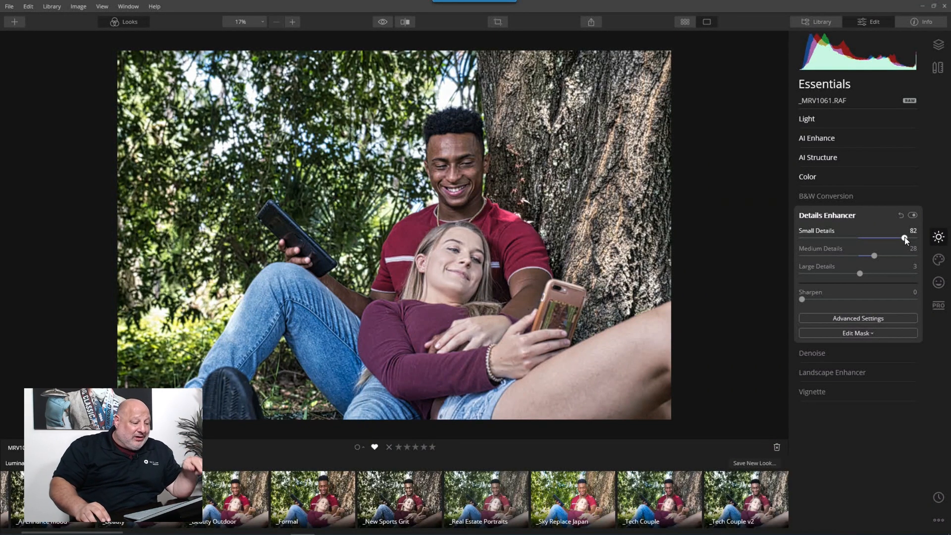
pyautogui.scroll(3, 440, 174)
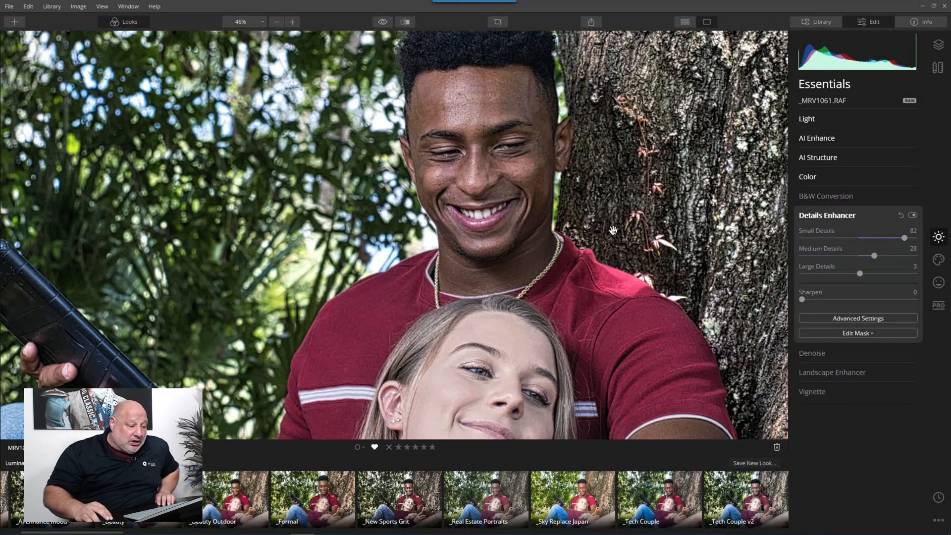
pyautogui.moveTo(902, 238); pyautogui.dragTo(863, 241)
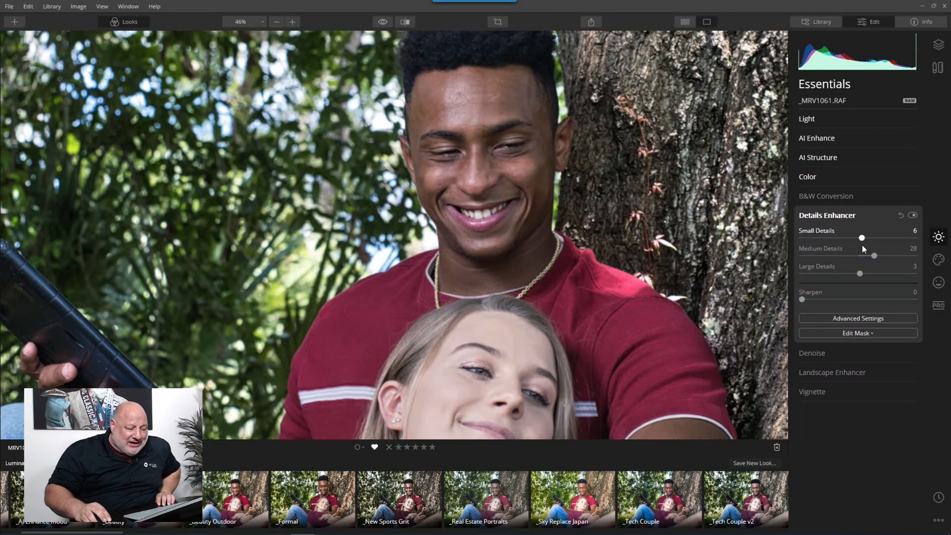
pyautogui.moveTo(860, 273); pyautogui.dragTo(862, 273)
pyautogui.hotkey('ctrl', '0')
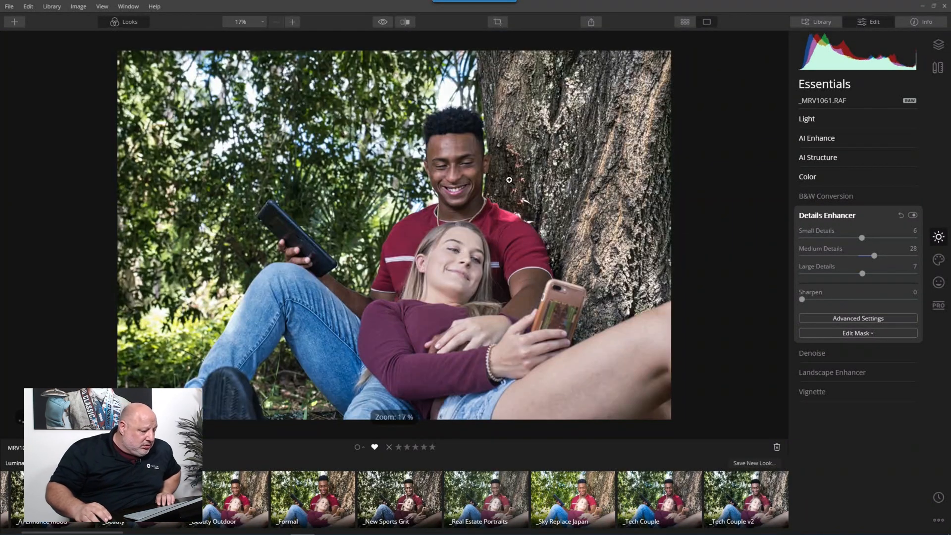
# Check the photo with Details Enhancer switched off and on again, and compare the edit so far with the original
pyautogui.click(915, 215)
pyautogui.click(915, 215)
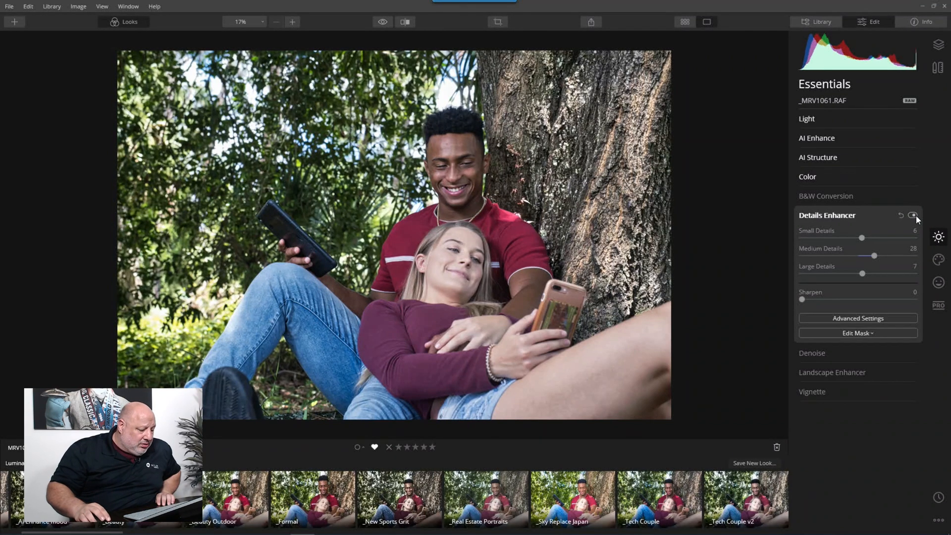
pyautogui.moveTo(383, 22); pyautogui.dragTo(383, 21)
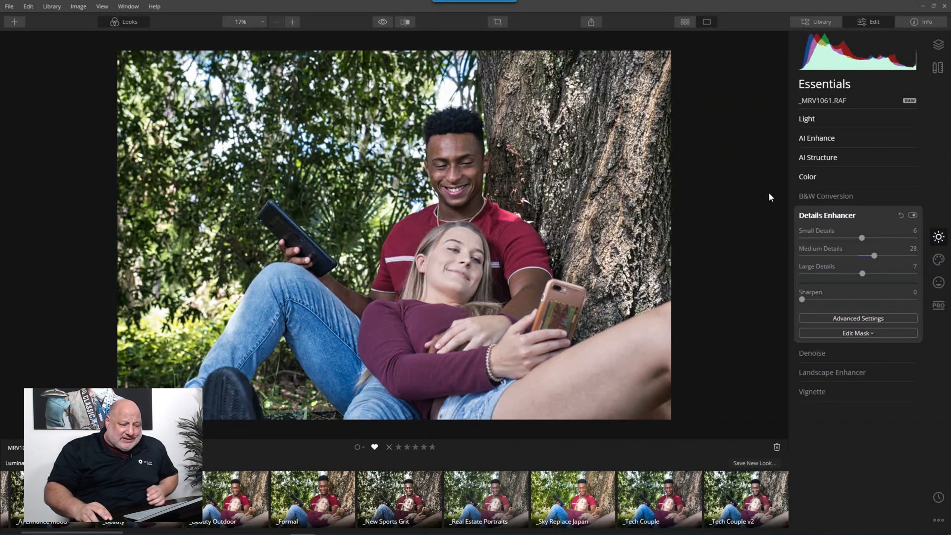
pyautogui.click(814, 215)
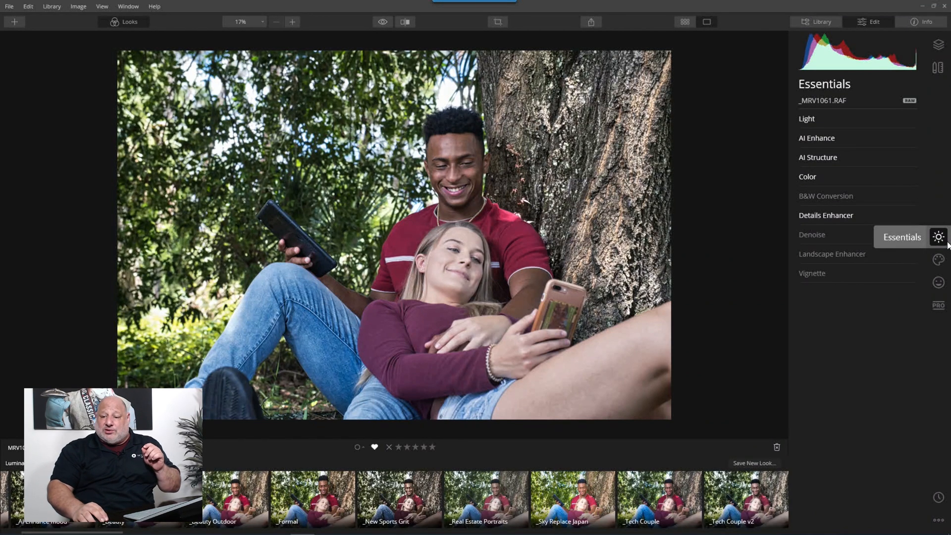
# Apply the Creative Dramatic effect with Amount 43, Brightness 34 and Saturation -1
pyautogui.click(939, 260)
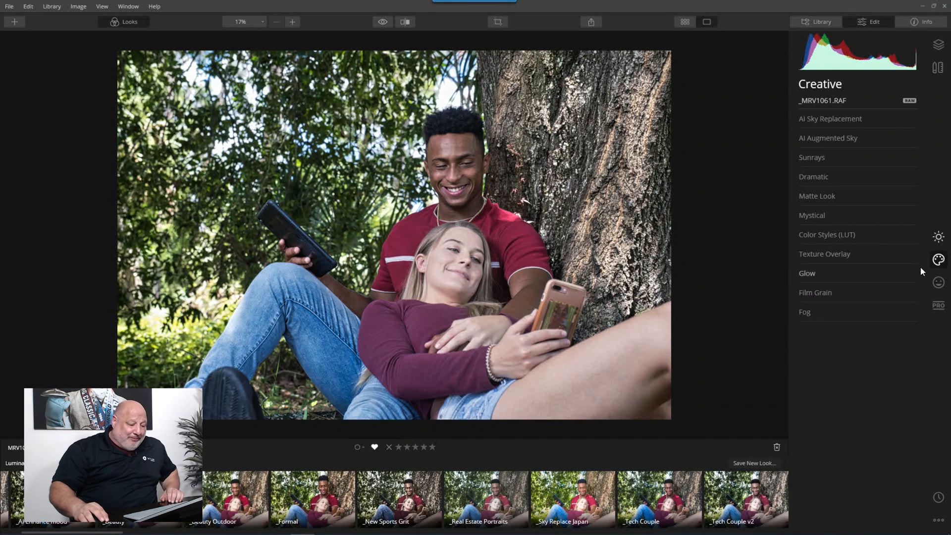
pyautogui.click(812, 176)
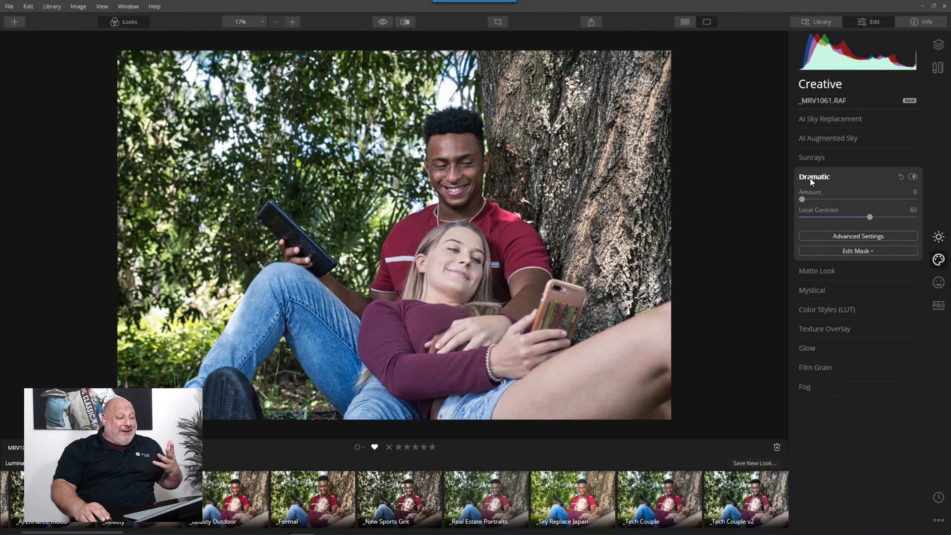
pyautogui.moveTo(802, 199); pyautogui.dragTo(850, 199)
pyautogui.click(863, 237)
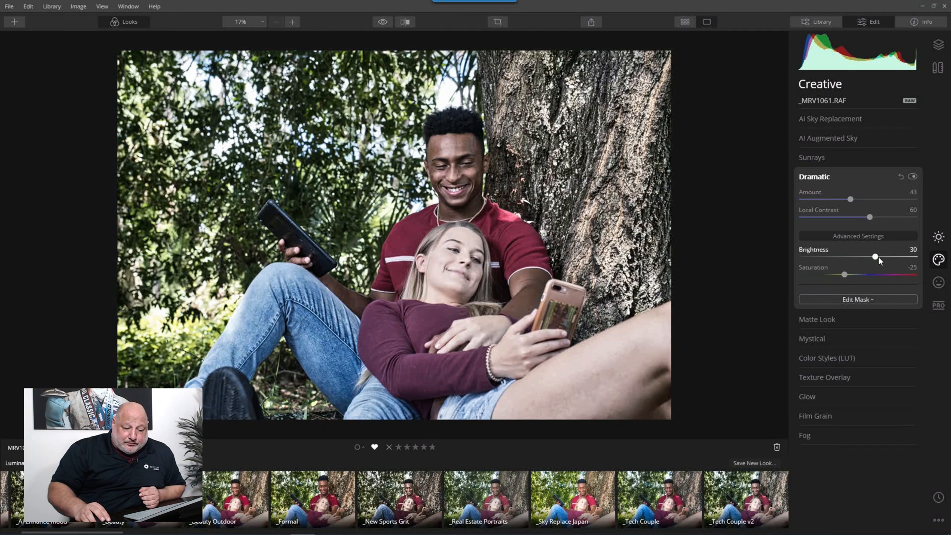
pyautogui.moveTo(844, 275); pyautogui.dragTo(855, 280)
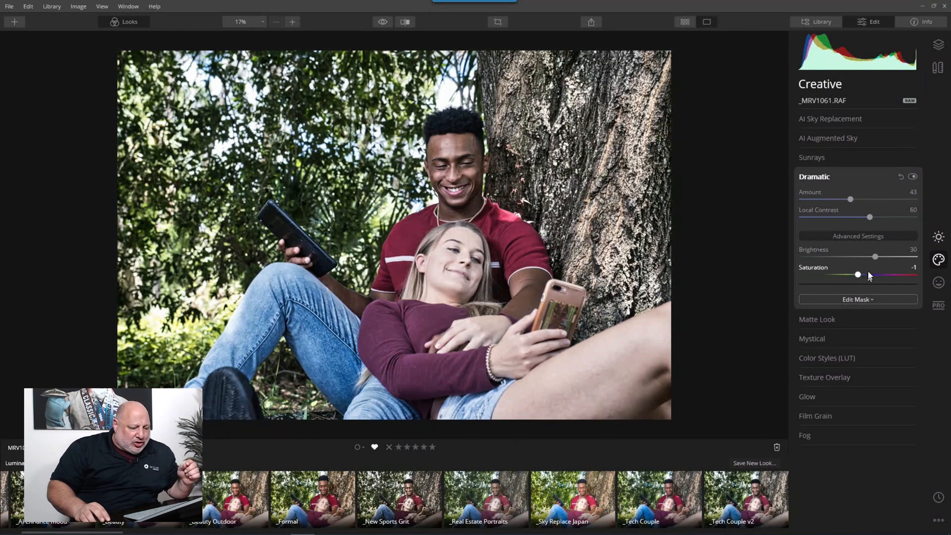
pyautogui.moveTo(867, 258)
pyautogui.mouseDown()
pyautogui.moveTo(928, 262)
pyautogui.moveTo(801, 258)
pyautogui.moveTo(877, 264)
pyautogui.mouseUp()
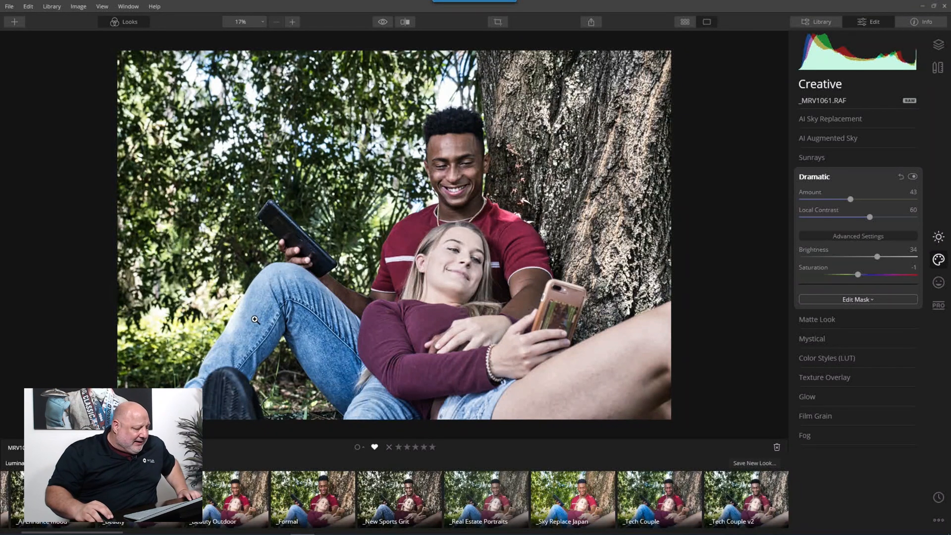
# Compare the photo with the Dramatic effect switched off and on again, leaving it enabled
pyautogui.click(912, 177)
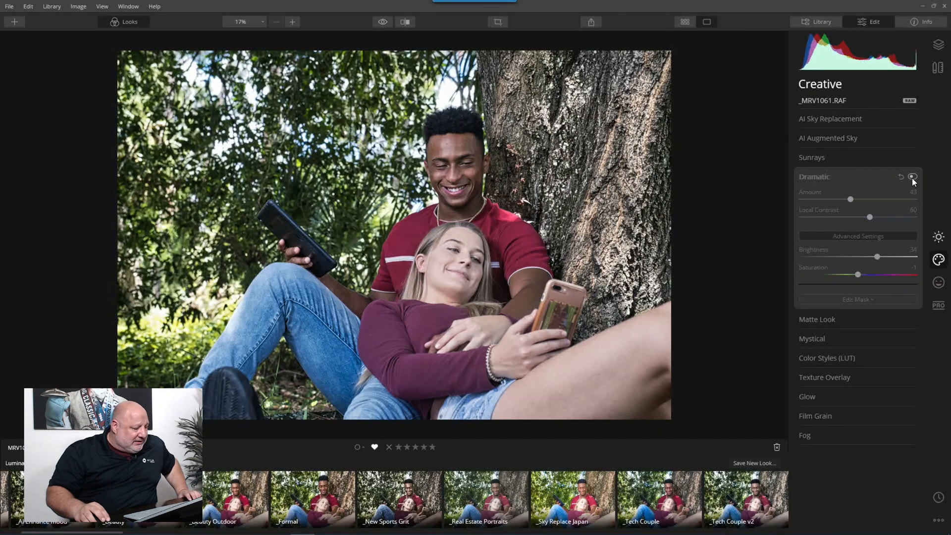
pyautogui.click(912, 177)
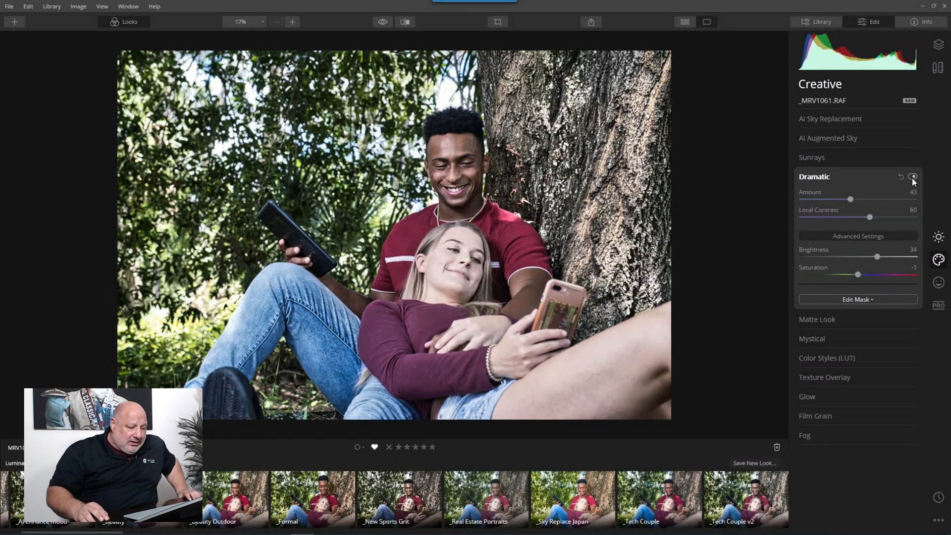
pyautogui.click(812, 179)
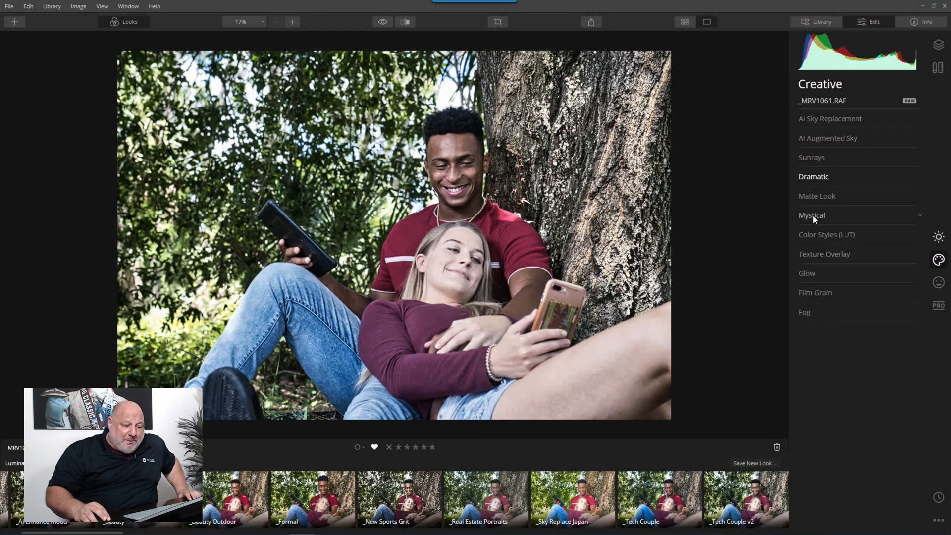
# Apply the Creative Mystical effect with Amount 25 and Shadows 51
pyautogui.click(813, 214)
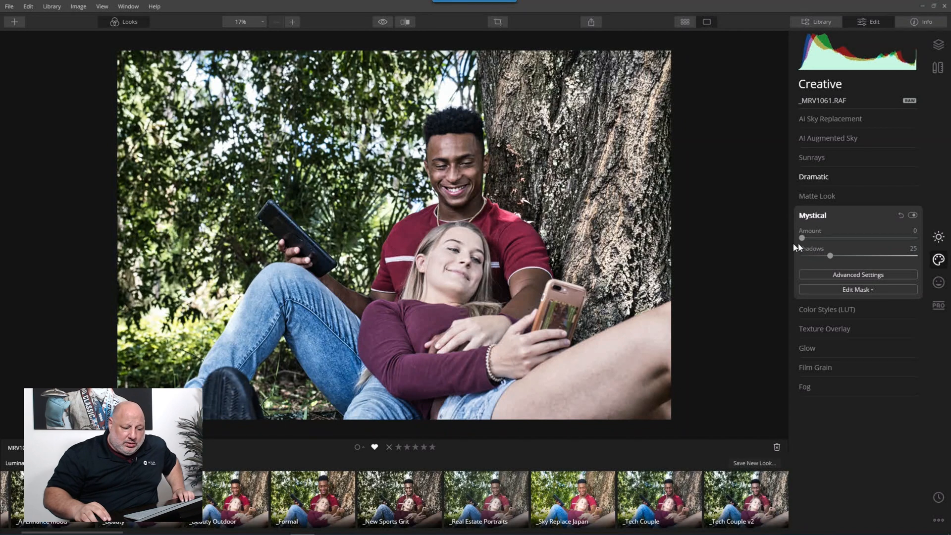
pyautogui.moveTo(807, 239); pyautogui.dragTo(829, 238)
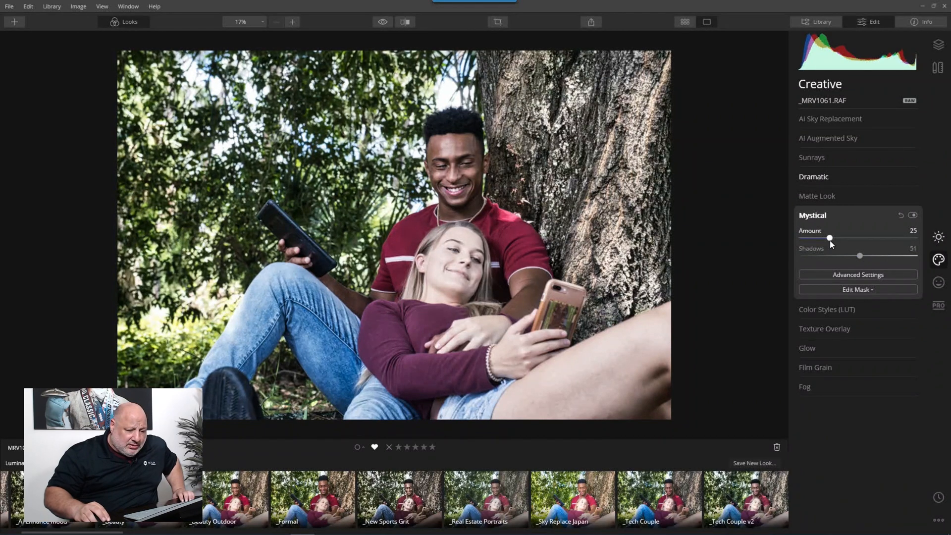
pyautogui.click(820, 218)
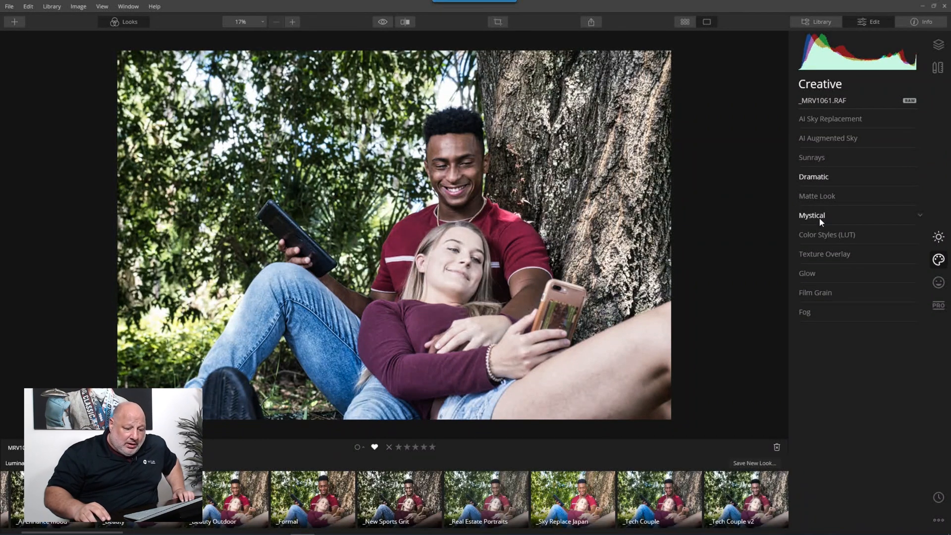
# Retouch the faces with AI Portrait Enhancer using Face Light 32, Eye Enhancer 40 and Dark Circles Removal 13, leaving Red Eye Removal at 0
pyautogui.click(938, 283)
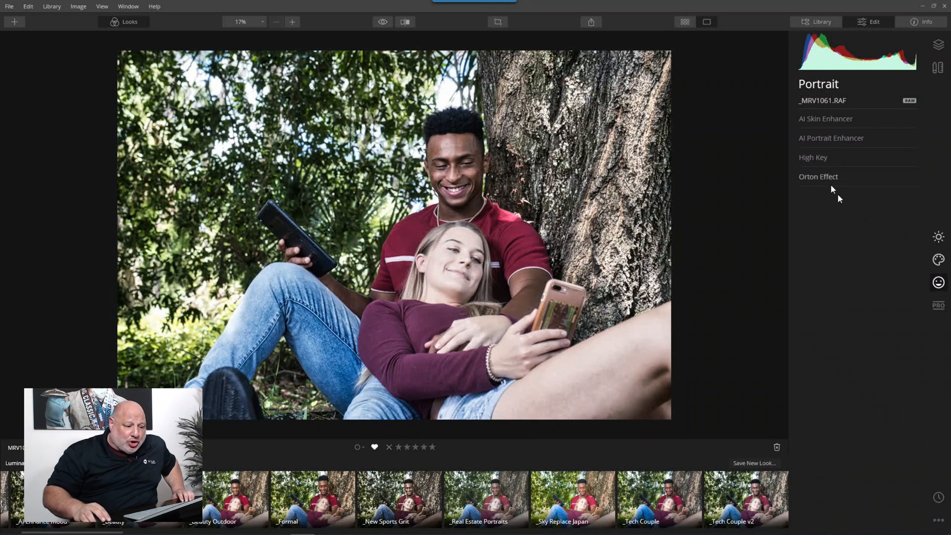
pyautogui.click(826, 138)
pyautogui.moveTo(802, 161); pyautogui.dragTo(838, 161)
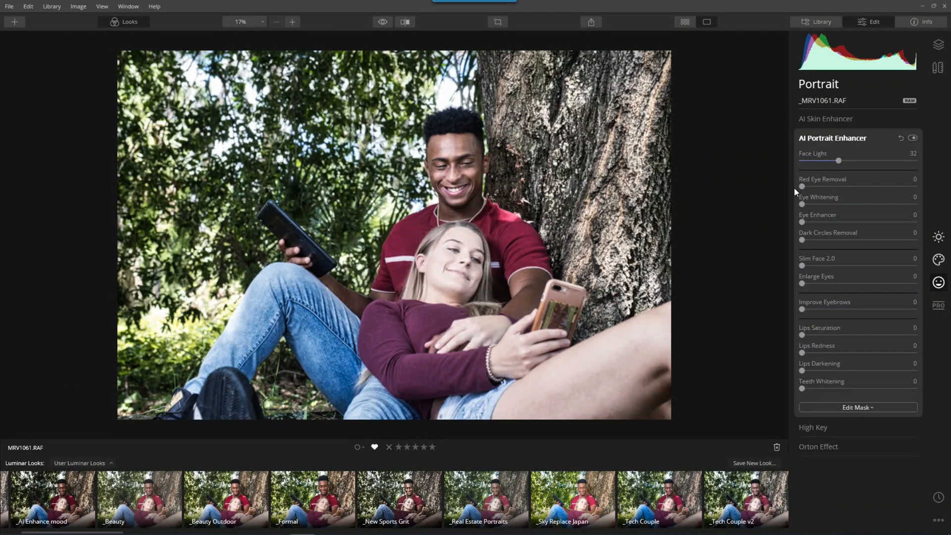
pyautogui.moveTo(803, 186); pyautogui.dragTo(793, 187)
pyautogui.moveTo(802, 222); pyautogui.dragTo(860, 222)
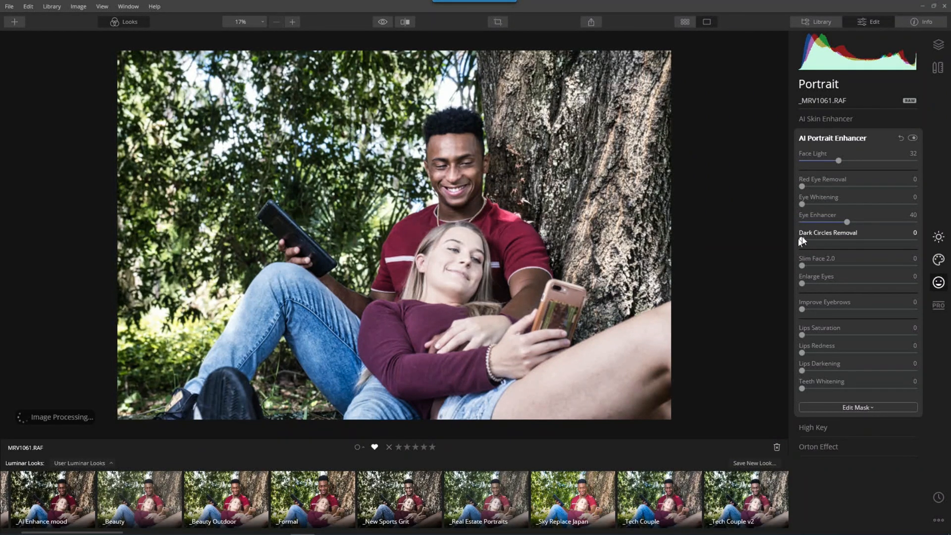
pyautogui.moveTo(807, 242); pyautogui.dragTo(815, 241)
pyautogui.click(812, 139)
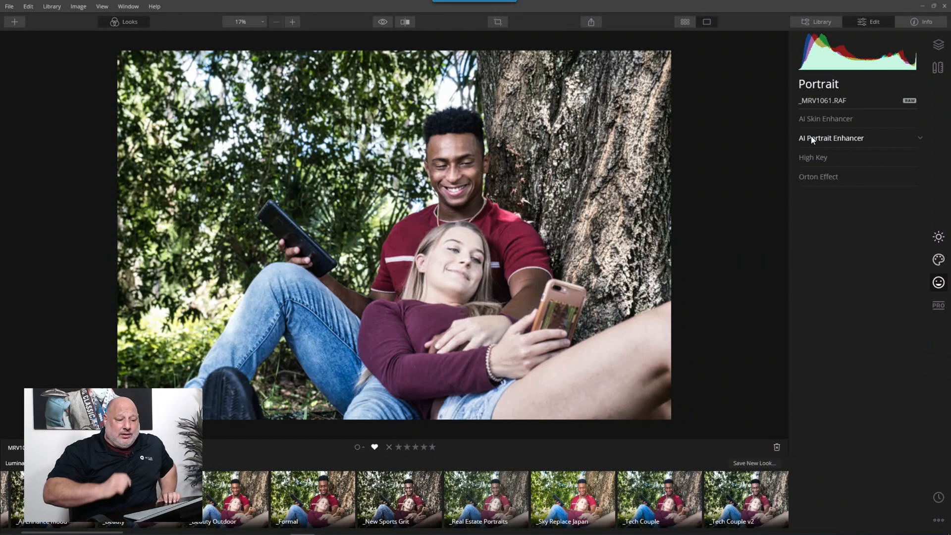
# In the Professional Advanced Contrast tool, set Highlights Contrast to 92 and Highlights Balance to 37
pyautogui.click(945, 309)
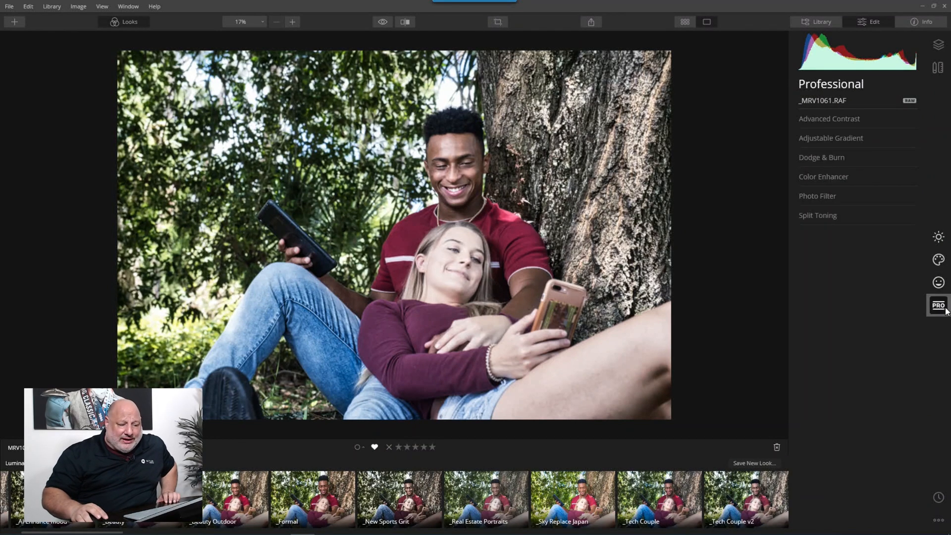
pyautogui.click(844, 122)
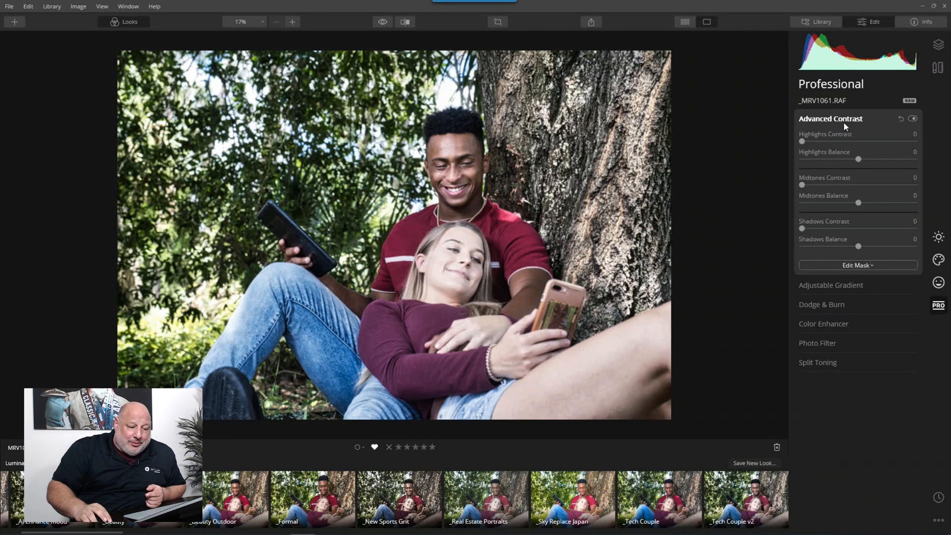
pyautogui.moveTo(802, 141); pyautogui.dragTo(876, 159)
pyautogui.click(879, 169)
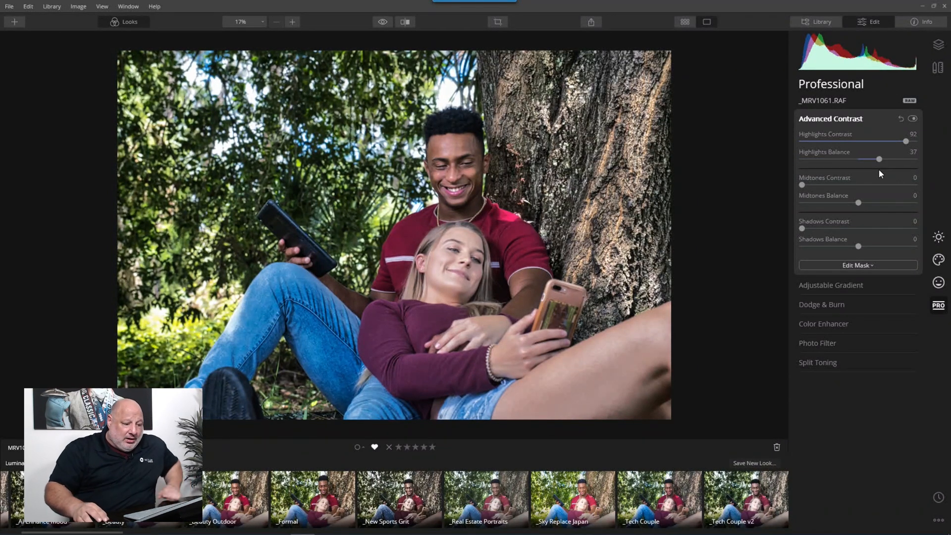
# Set Shadows Contrast 40 and Balance 36, Midtones Contrast 24 and Balance 17, and compare the photo with Advanced Contrast off and on
pyautogui.moveTo(802, 229); pyautogui.dragTo(847, 229)
pyautogui.click(878, 247)
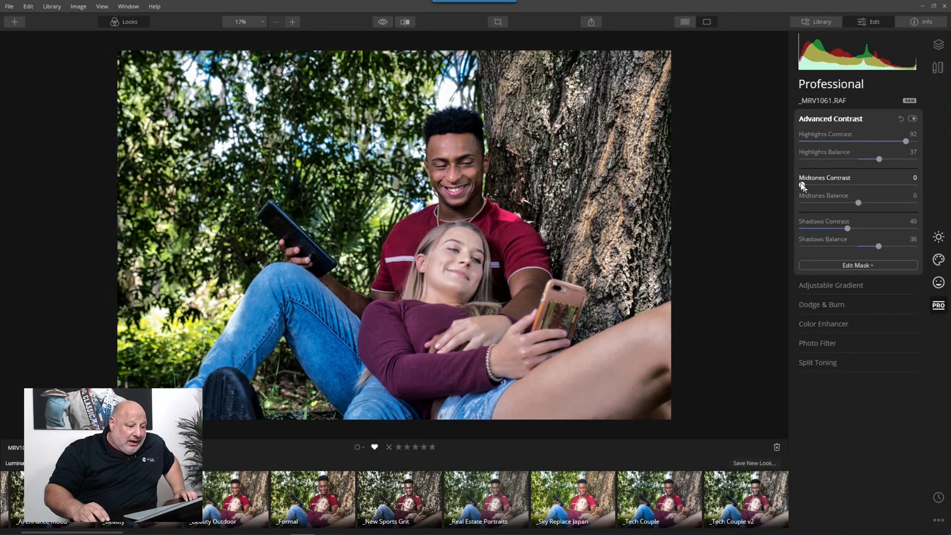
pyautogui.moveTo(802, 185); pyautogui.dragTo(868, 208)
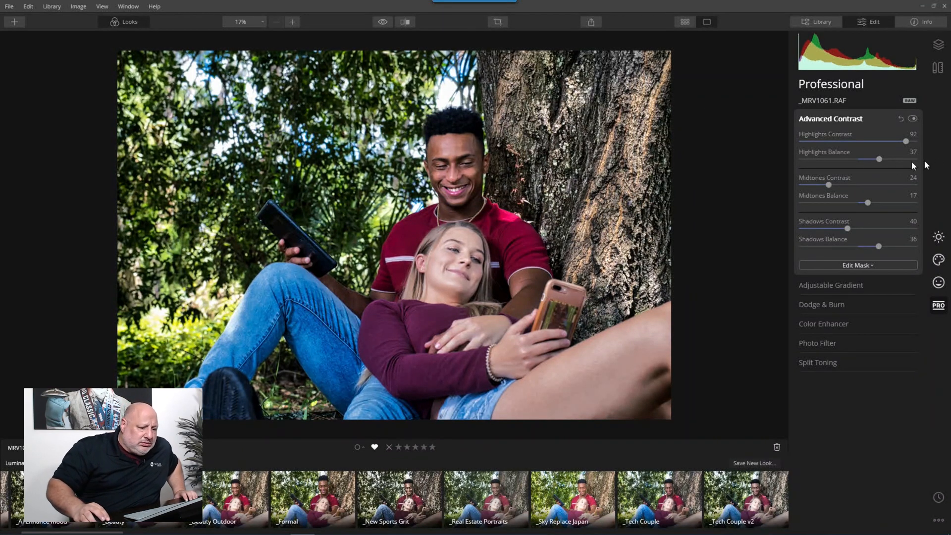
pyautogui.click(913, 119)
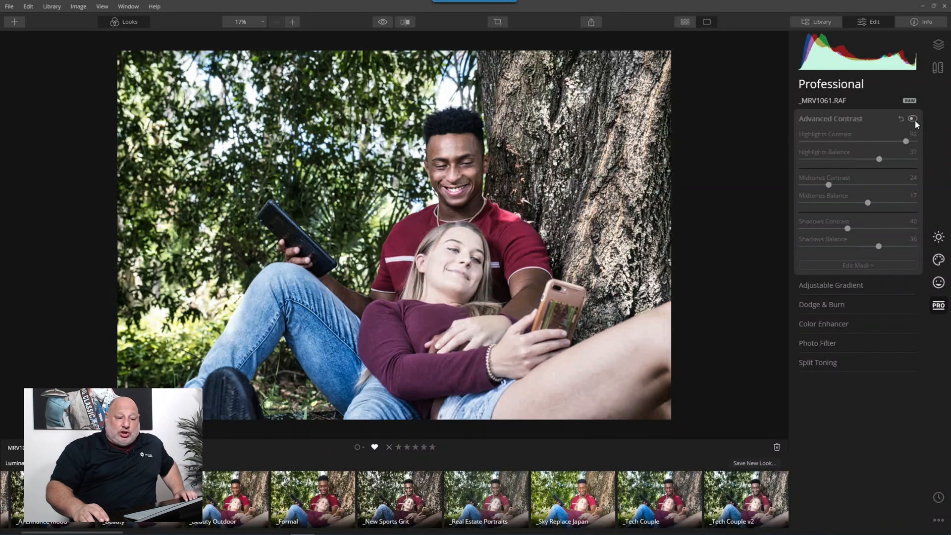
pyautogui.click(914, 120)
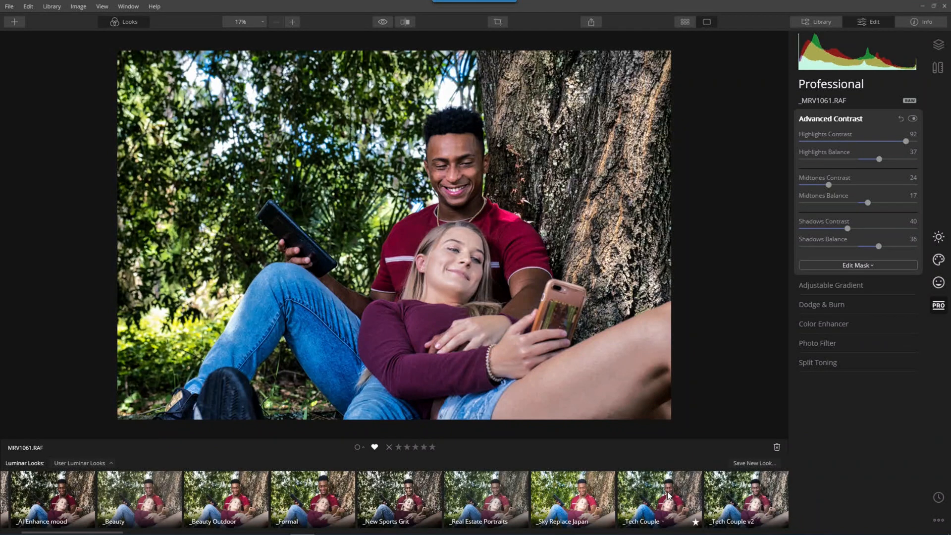
# Save the current edit as a new Luminar Look named "_Tech Couple v3"
pyautogui.click(741, 465)
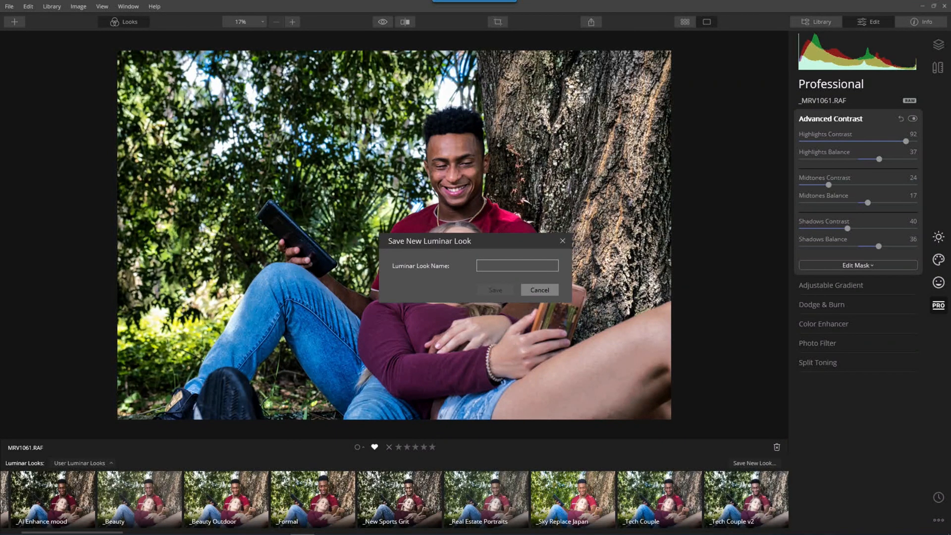
pyautogui.write('_Tech Couple')
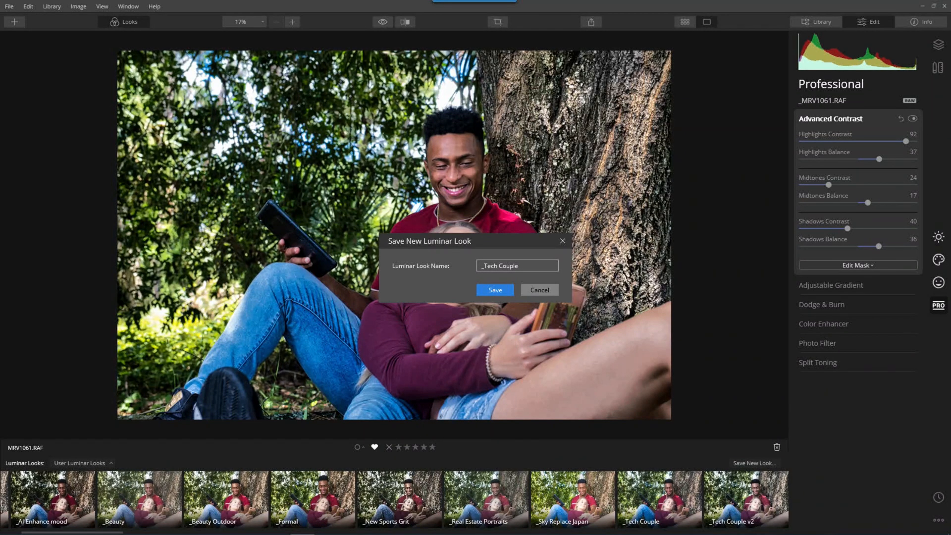
pyautogui.write(' v3')
pyautogui.press('Return')
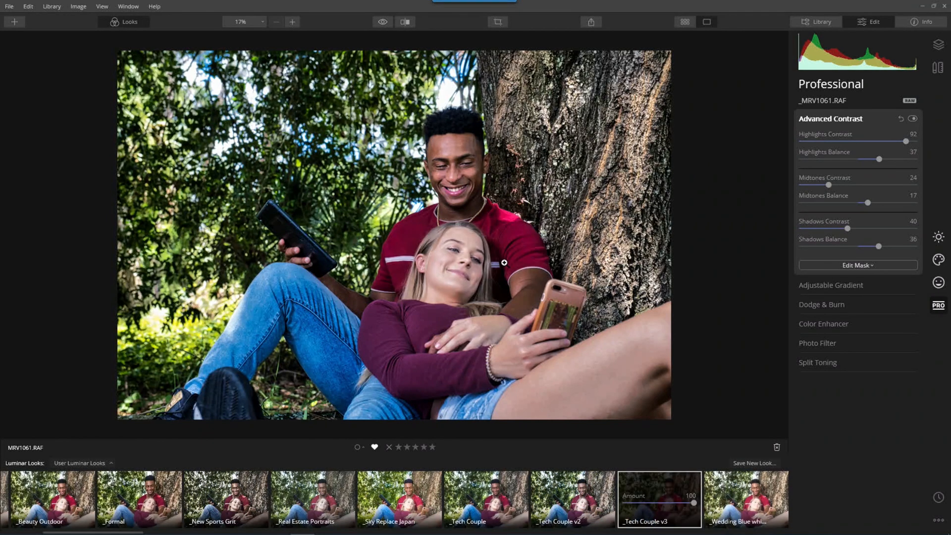
# Revert the photo to its original image through the edit history and apply the saved _Tech Couple v3 look
pyautogui.click(938, 237)
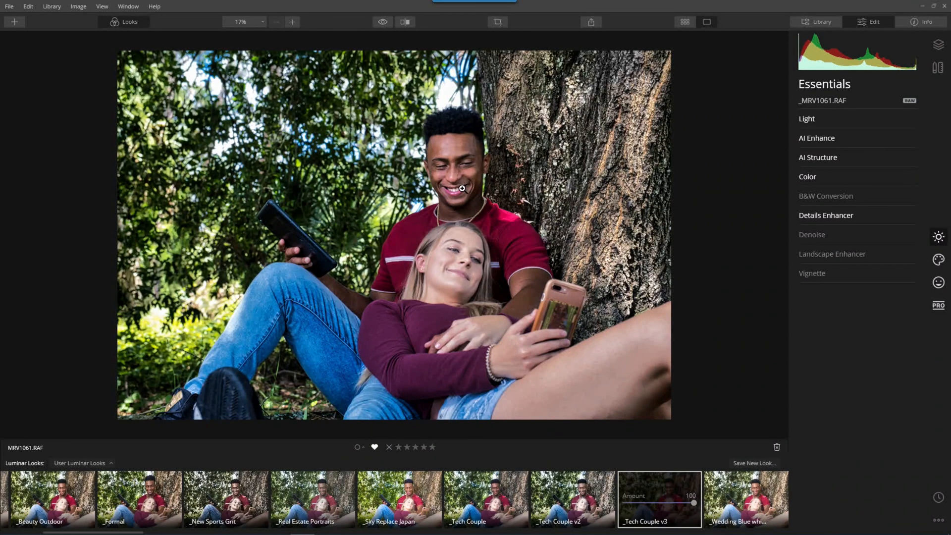
pyautogui.click(938, 497)
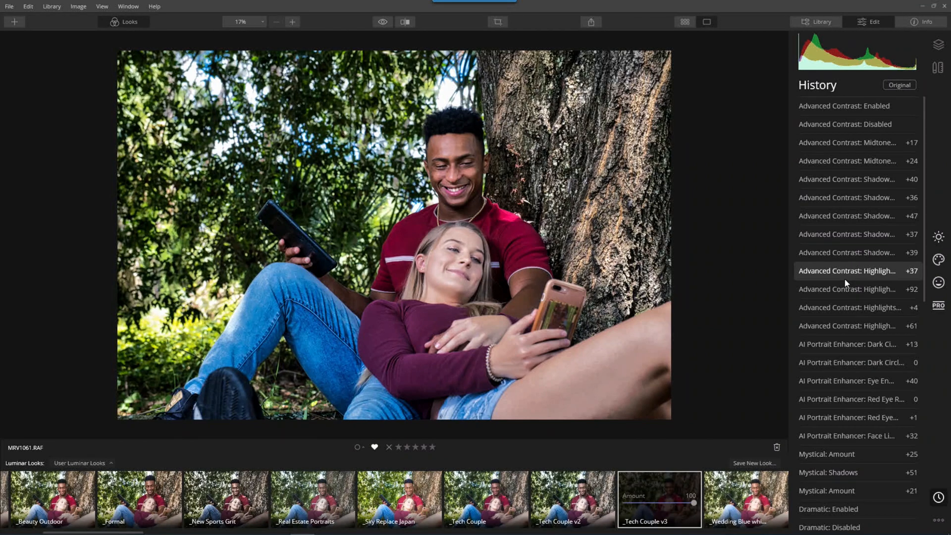
pyautogui.scroll(-10, 832, 494)
pyautogui.click(830, 507)
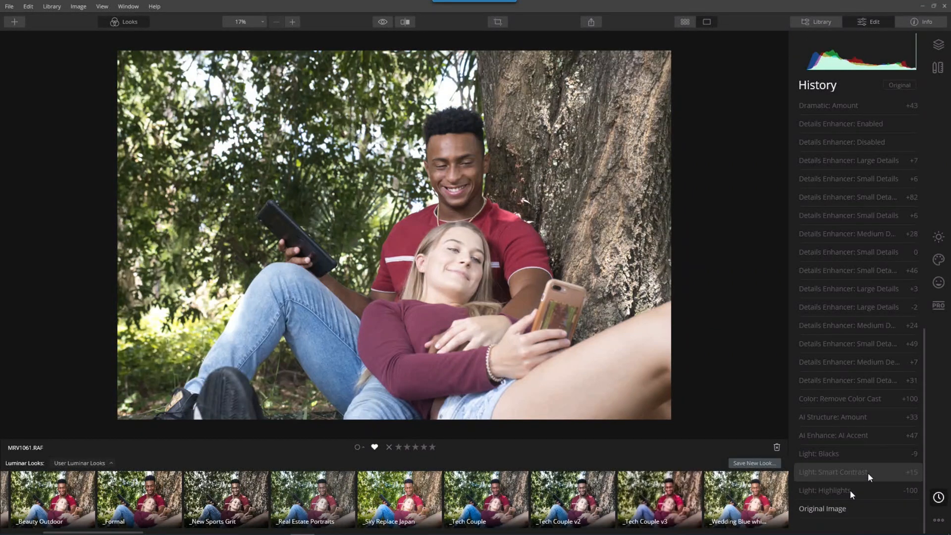
pyautogui.click(936, 241)
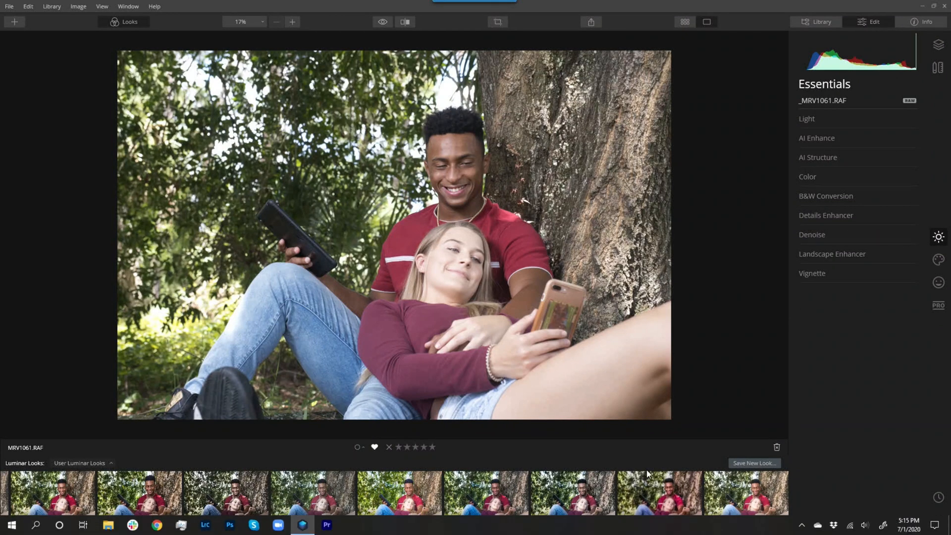
pyautogui.click(655, 490)
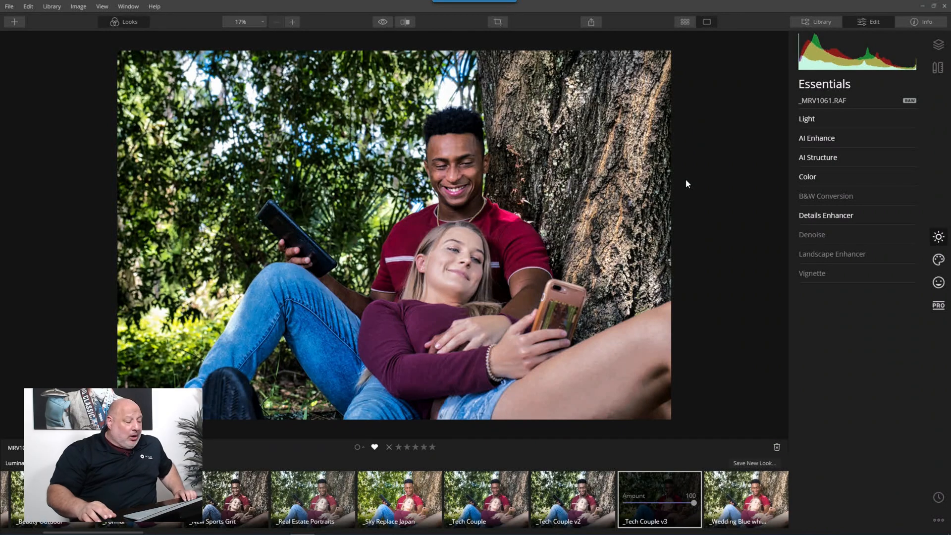
# Add a vignette centred on the couple with Amount -100, Size 18, Roundness 54 and Feather 53
pyautogui.click(815, 274)
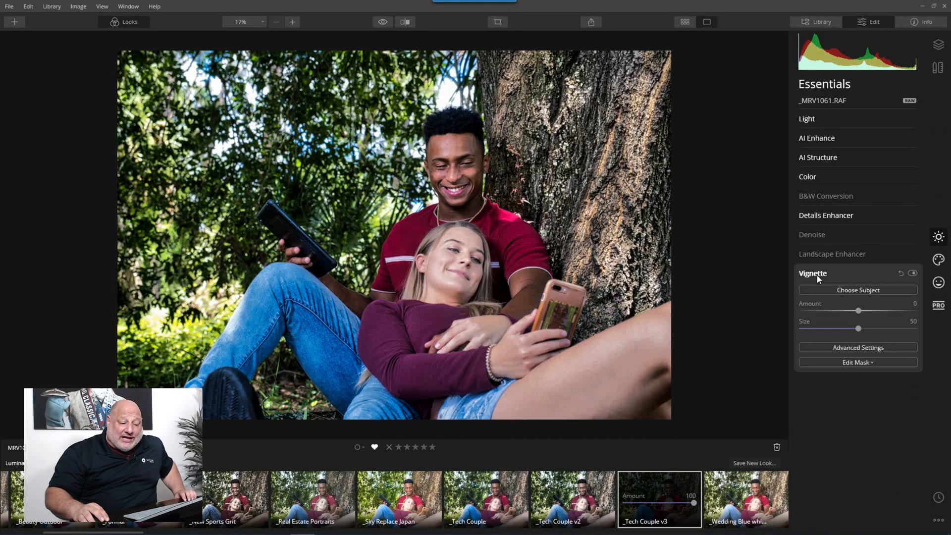
pyautogui.click(838, 288)
pyautogui.click(856, 292)
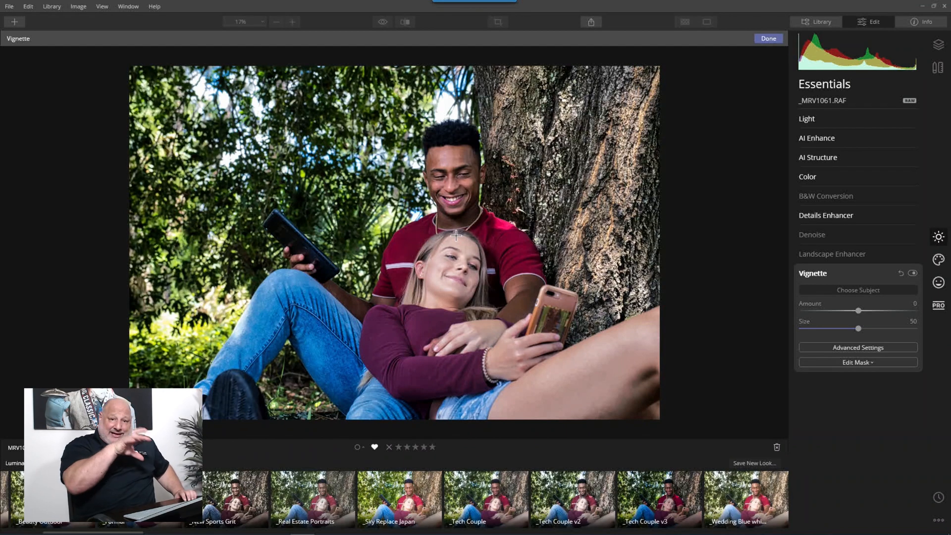
pyautogui.moveTo(858, 310); pyautogui.dragTo(795, 314)
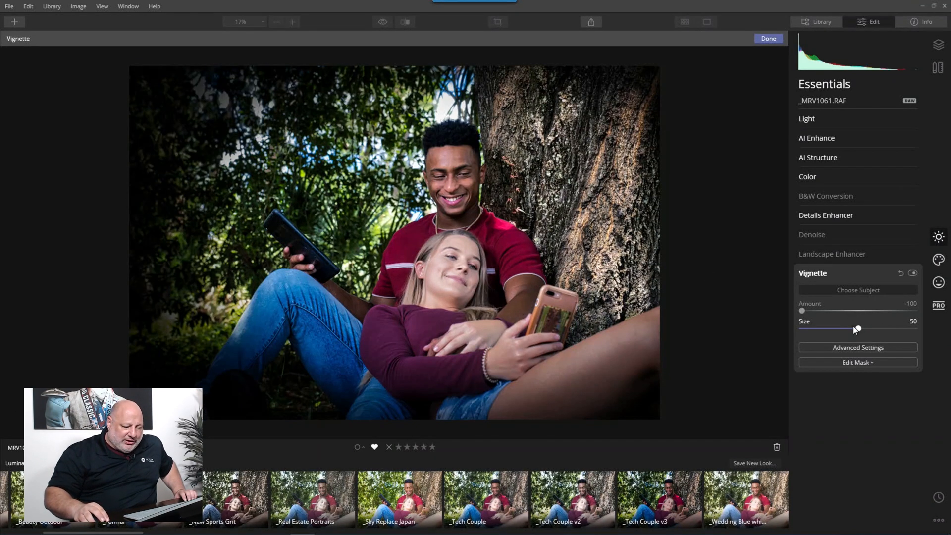
pyautogui.moveTo(858, 328); pyautogui.dragTo(821, 328)
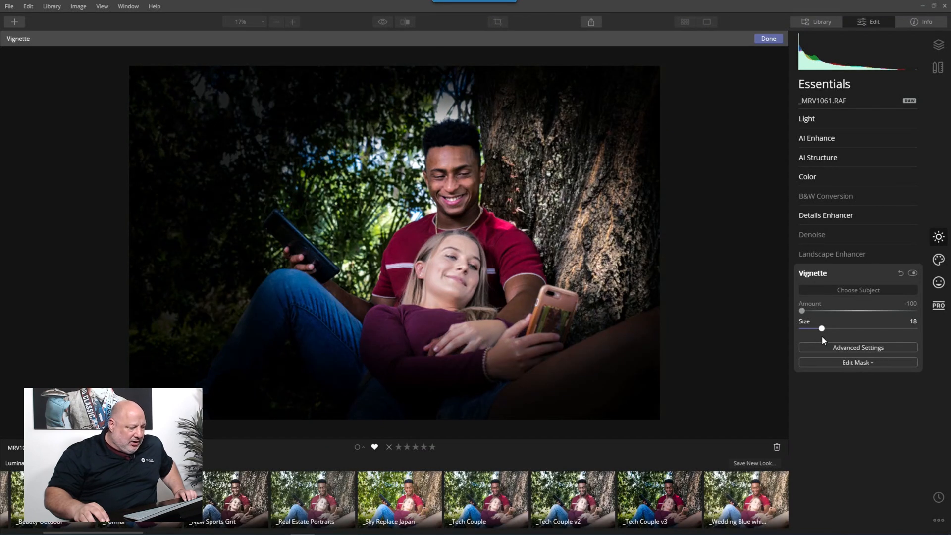
pyautogui.click(835, 348)
pyautogui.moveTo(858, 382); pyautogui.dragTo(887, 405)
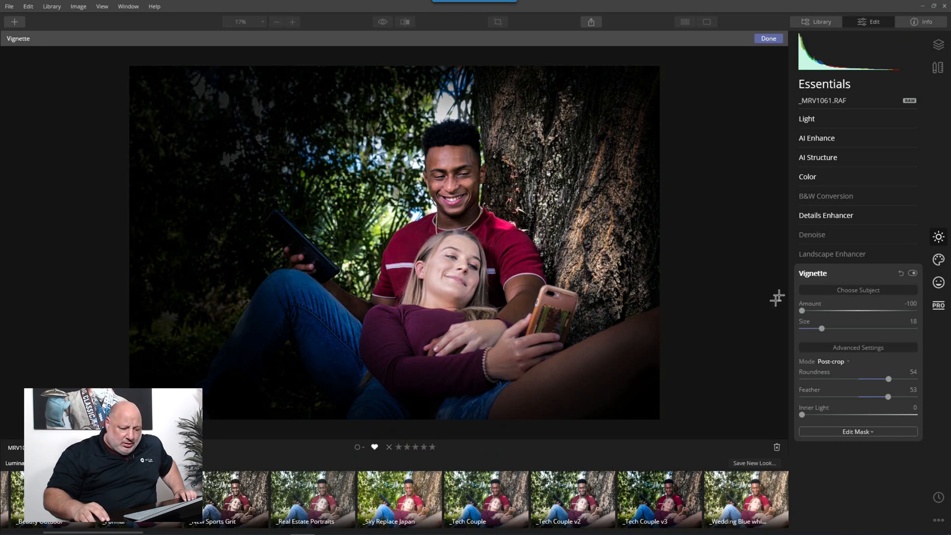
pyautogui.click(771, 39)
# Soften the vignette to Amount -42 with Size 7, comparing the photo with Vignette switched off and on and leaving it enabled
pyautogui.moveTo(802, 311); pyautogui.dragTo(822, 332)
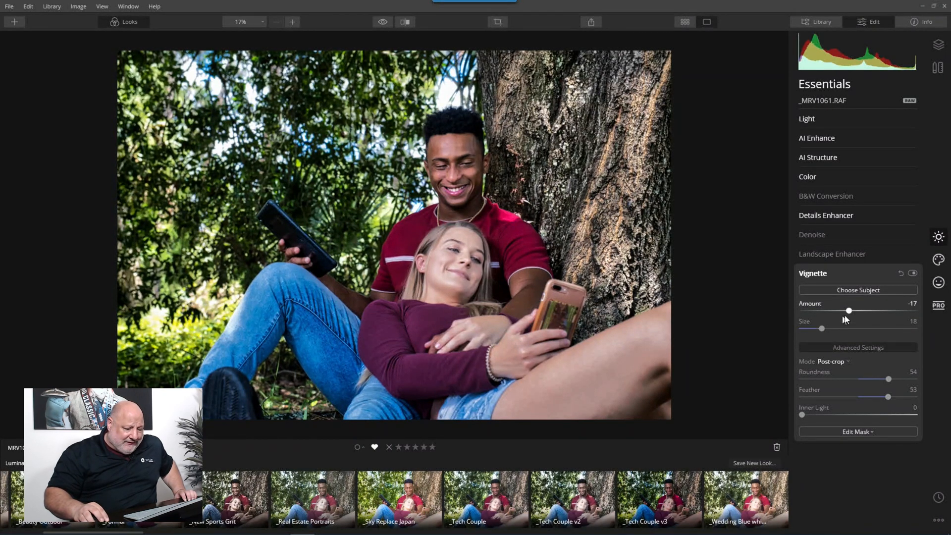
pyautogui.click(910, 275)
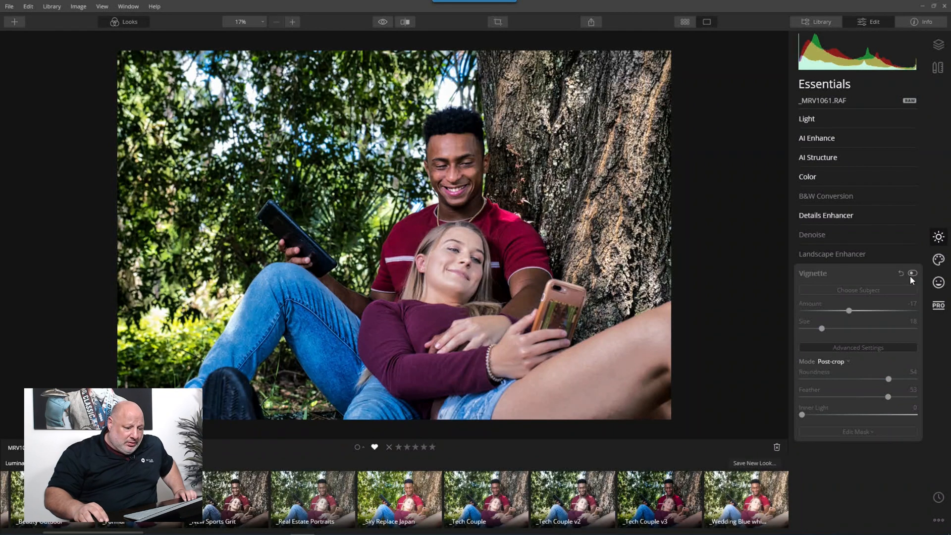
pyautogui.click(910, 272)
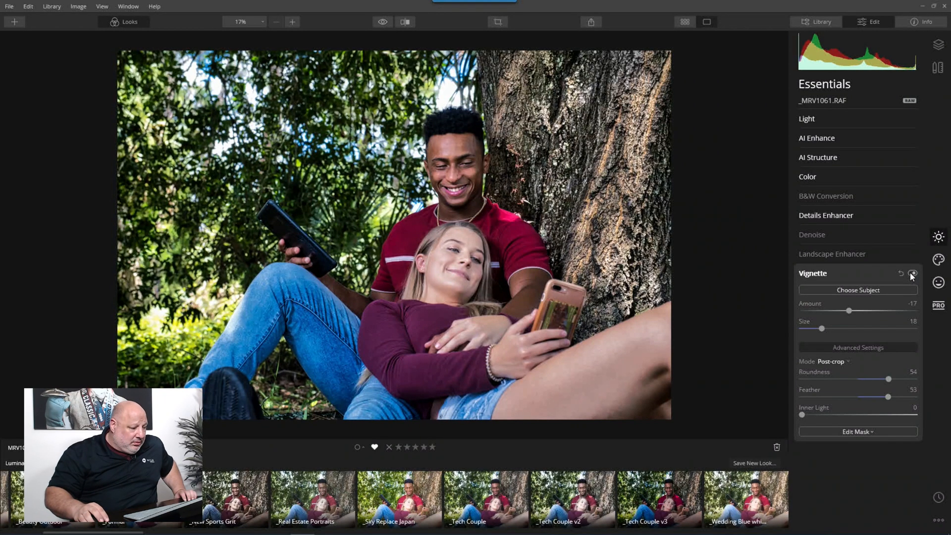
pyautogui.moveTo(849, 311); pyautogui.dragTo(842, 311)
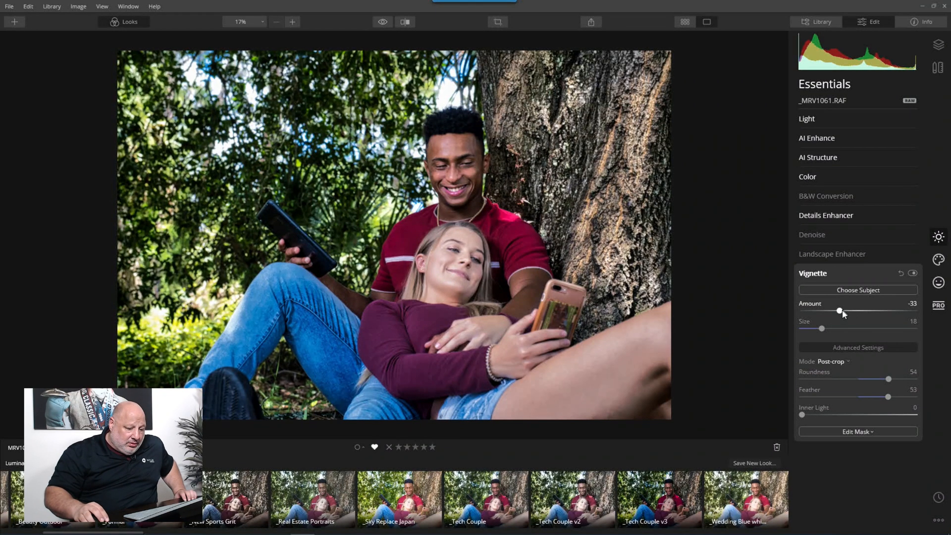
pyautogui.click(912, 272)
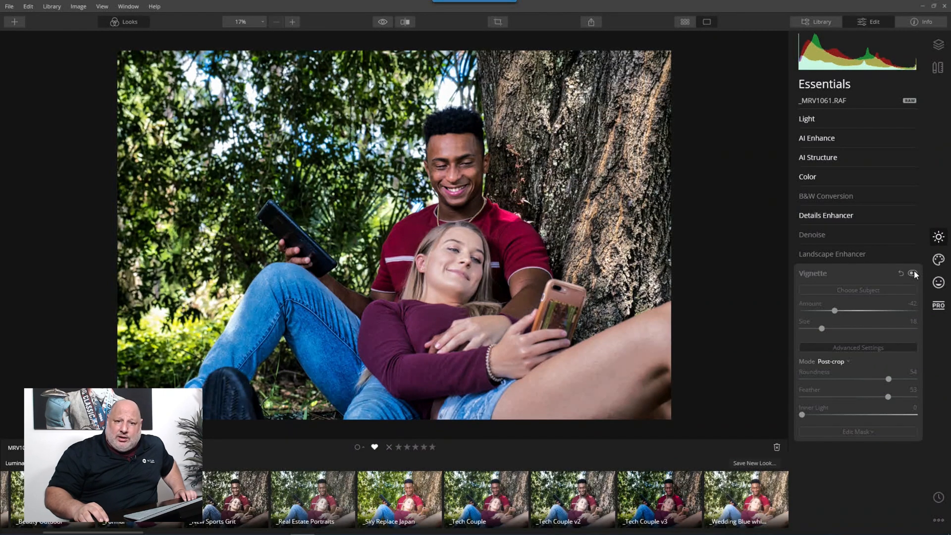
pyautogui.click(912, 273)
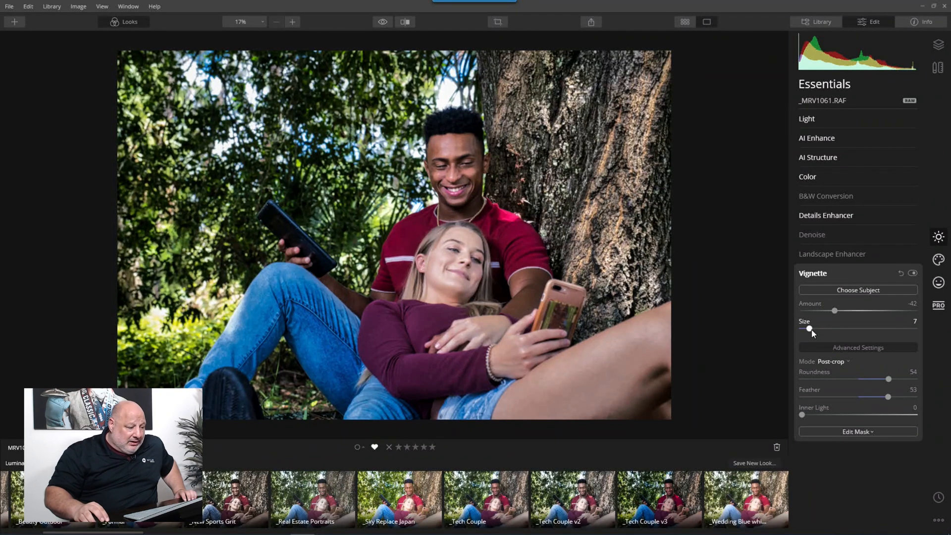
pyautogui.click(911, 273)
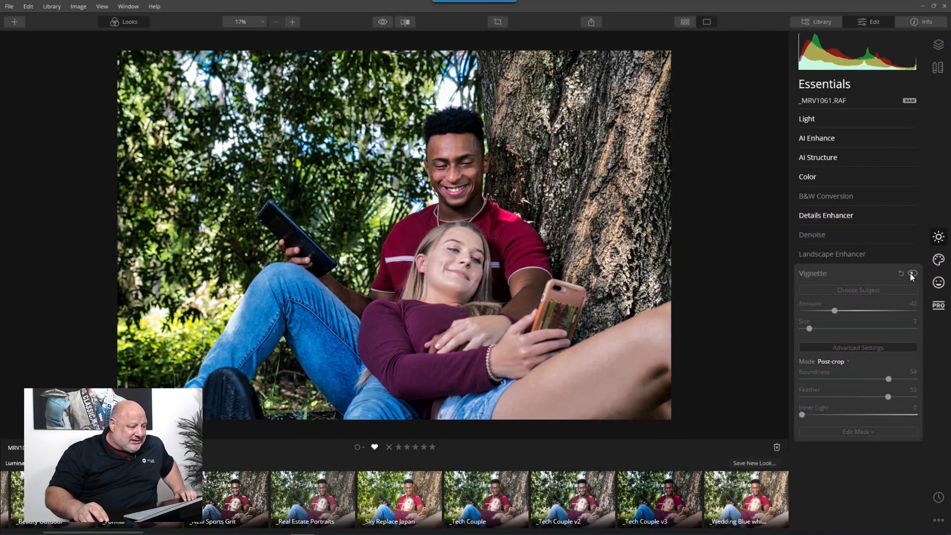
pyautogui.click(911, 274)
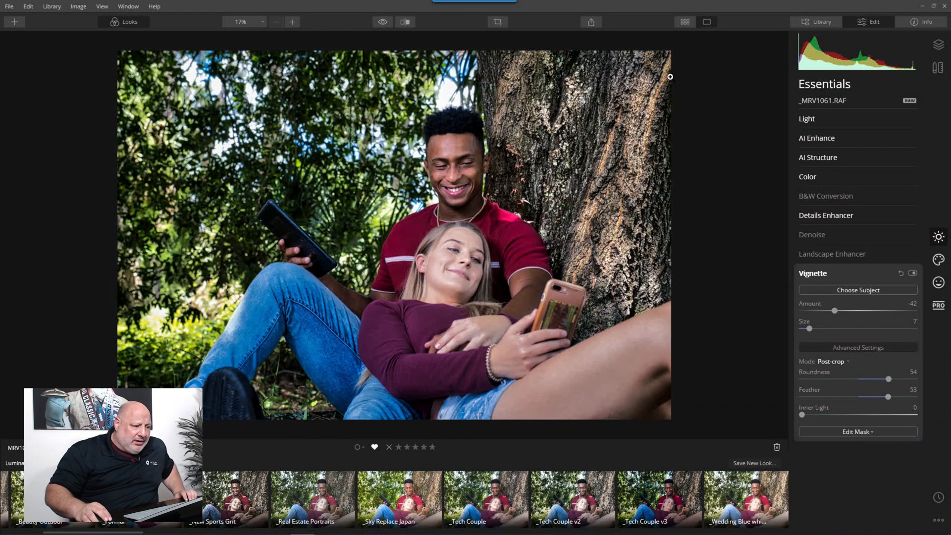
# Crop the photo with a free aspect ratio, trimming narrow strips off its bottom, left and right edges
pyautogui.click(497, 23)
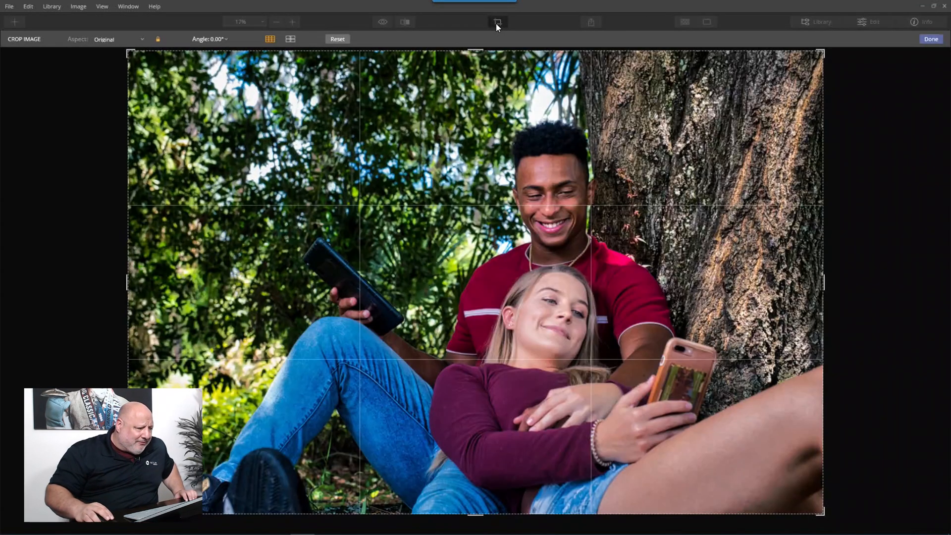
pyautogui.click(158, 38)
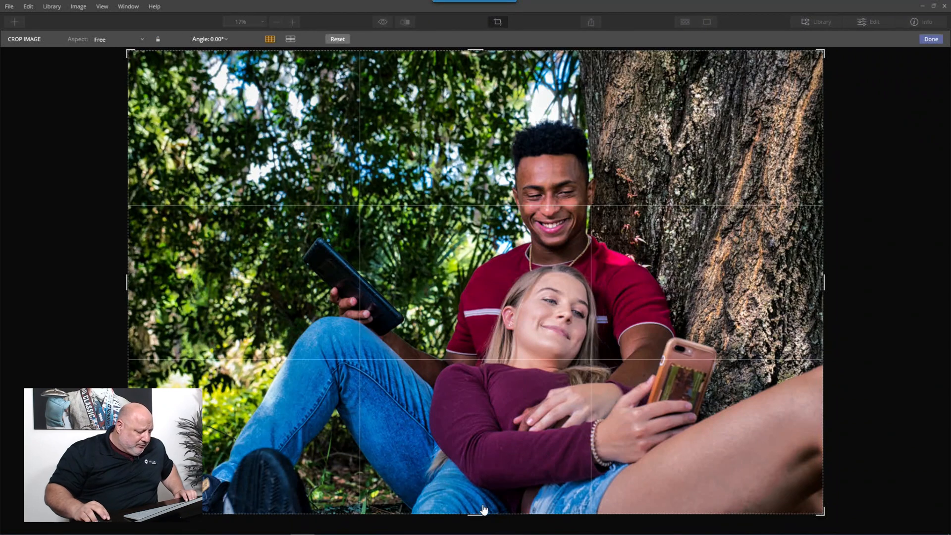
pyautogui.moveTo(476, 510); pyautogui.dragTo(473, 488)
pyautogui.moveTo(126, 278); pyautogui.dragTo(149, 289)
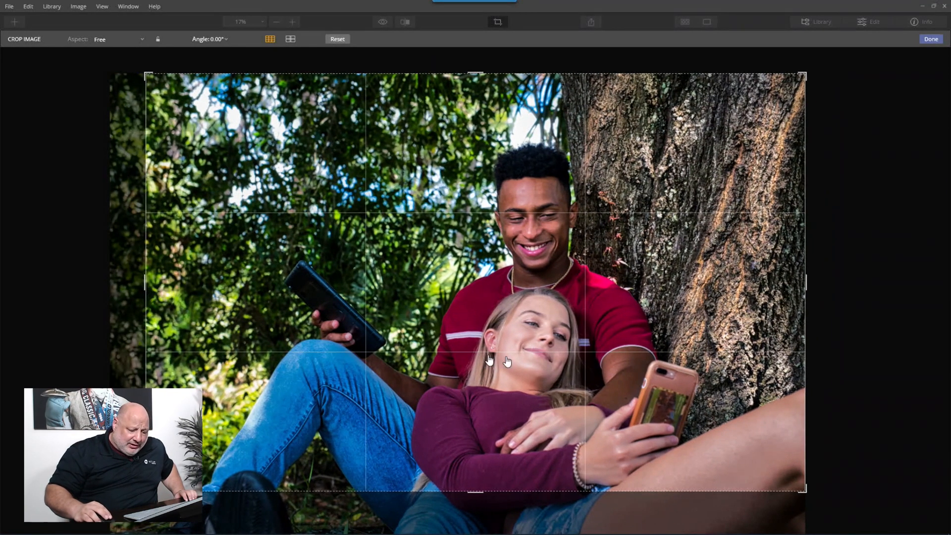
pyautogui.moveTo(803, 280); pyautogui.dragTo(784, 299)
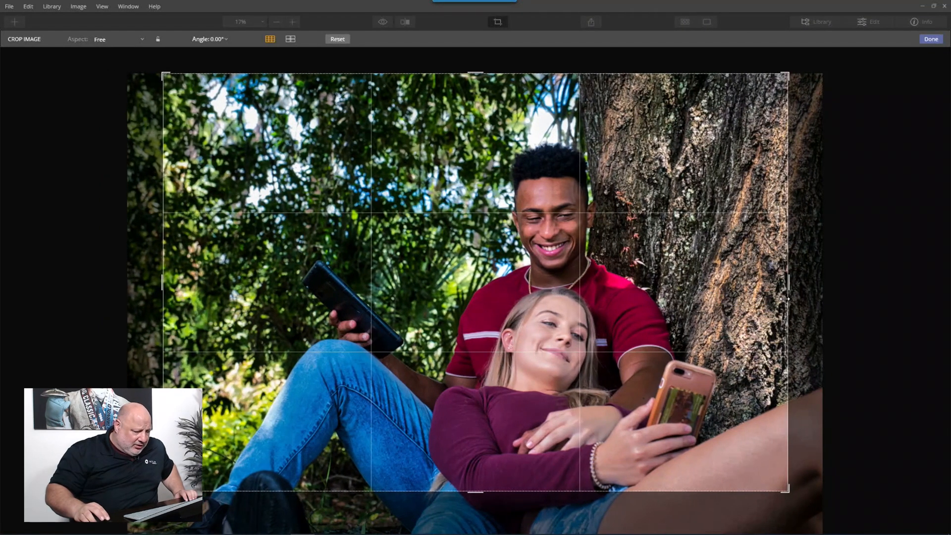
pyautogui.click(929, 40)
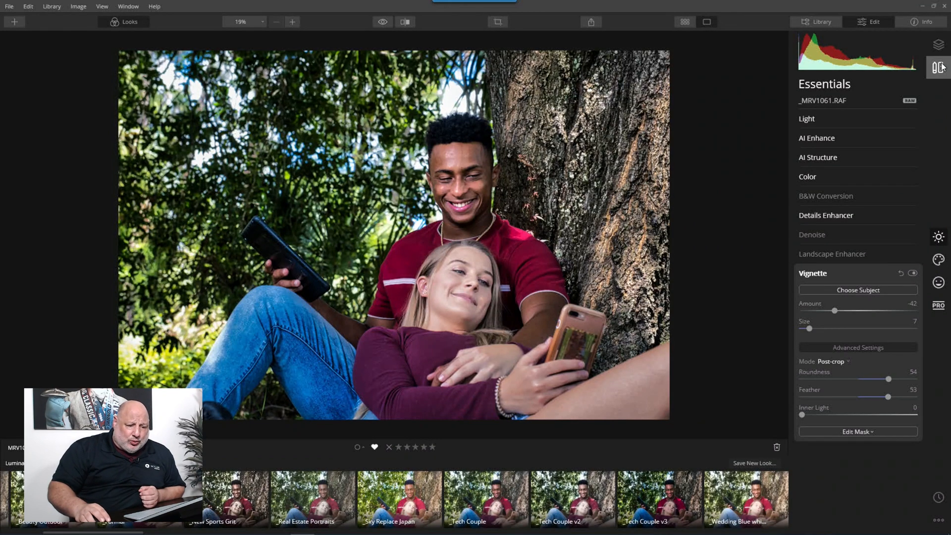
# Erase the dark shoe at the photo's bottom edge below the man's jeans with a size 20 brush, and compare the before and after views
pyautogui.click(939, 67)
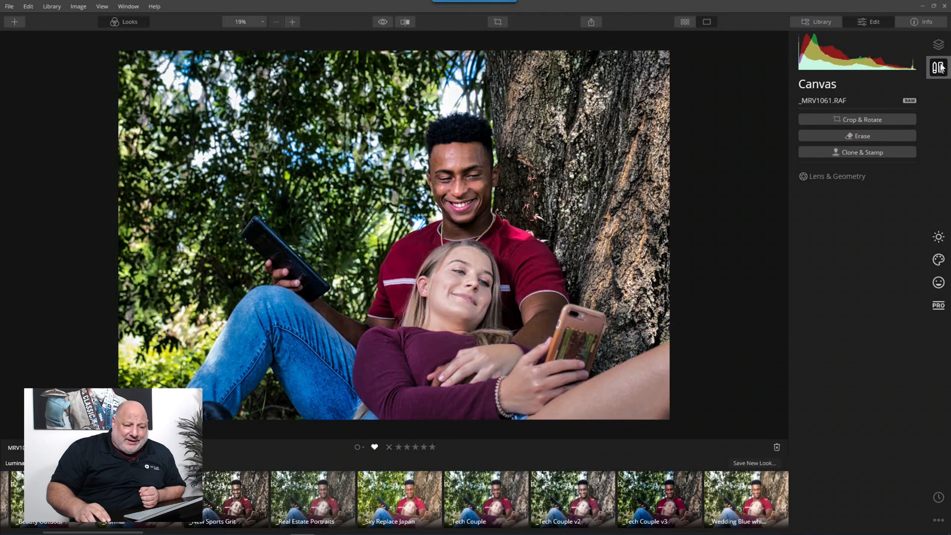
pyautogui.click(858, 140)
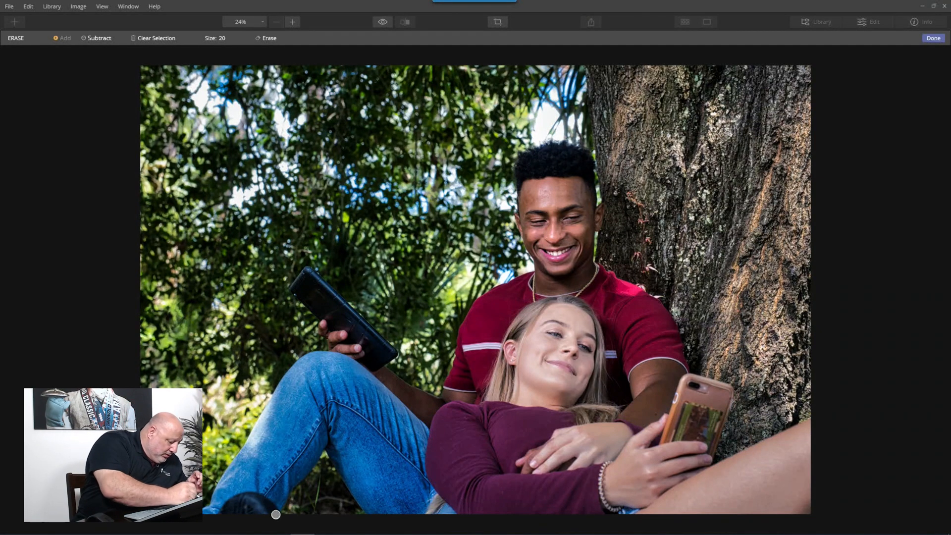
pyautogui.moveTo(276, 514)
pyautogui.mouseDown()
pyautogui.moveTo(245, 494)
pyautogui.moveTo(221, 518)
pyautogui.moveTo(246, 504)
pyautogui.moveTo(262, 516)
pyautogui.moveTo(266, 508)
pyautogui.moveTo(242, 505)
pyautogui.mouseUp()
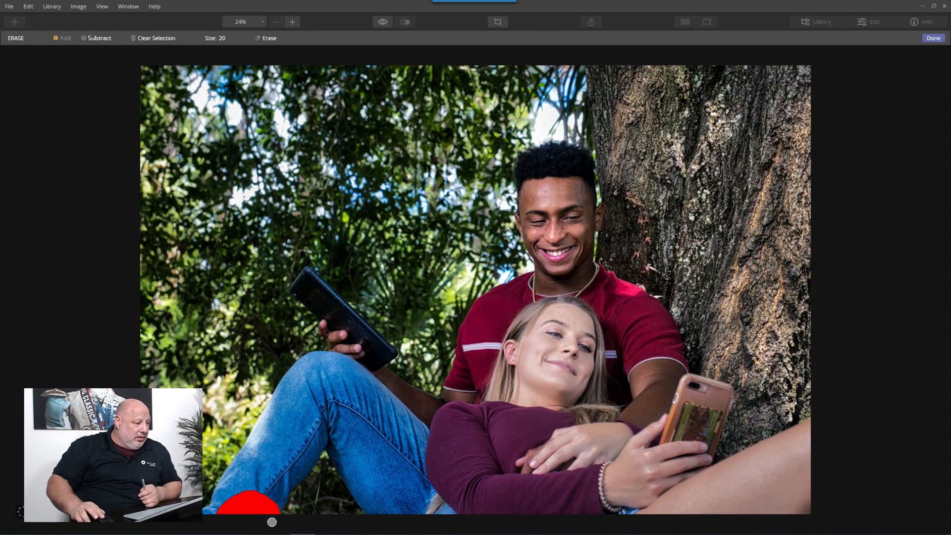
pyautogui.click(266, 37)
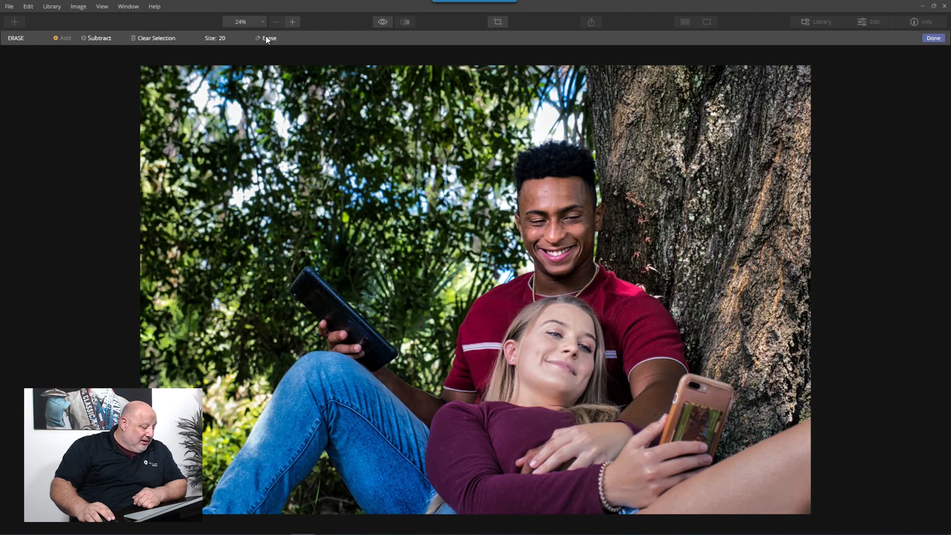
pyautogui.click(929, 41)
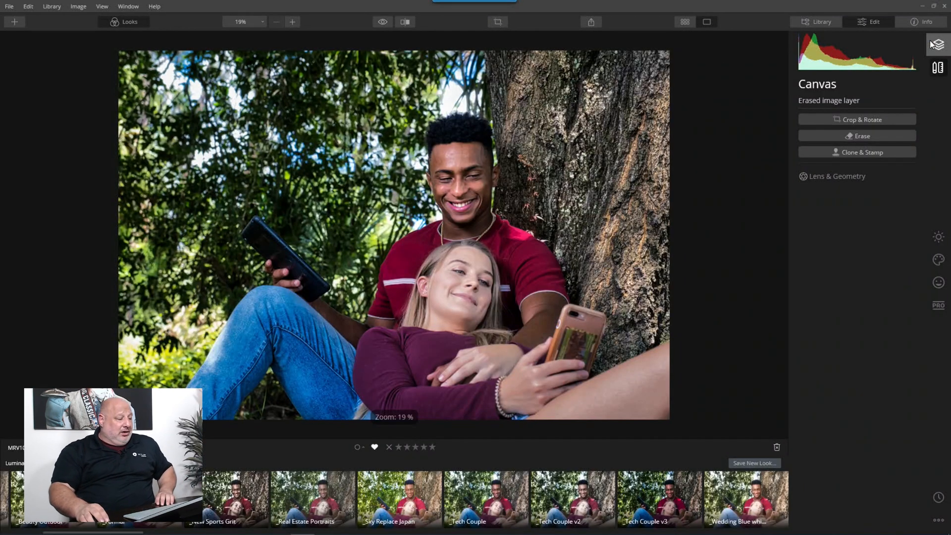
pyautogui.click(381, 23)
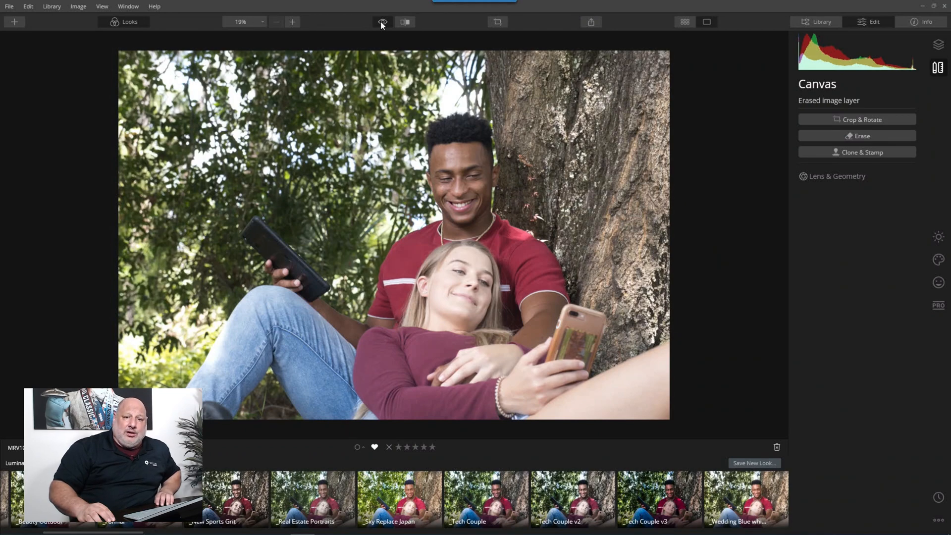
pyautogui.click(382, 23)
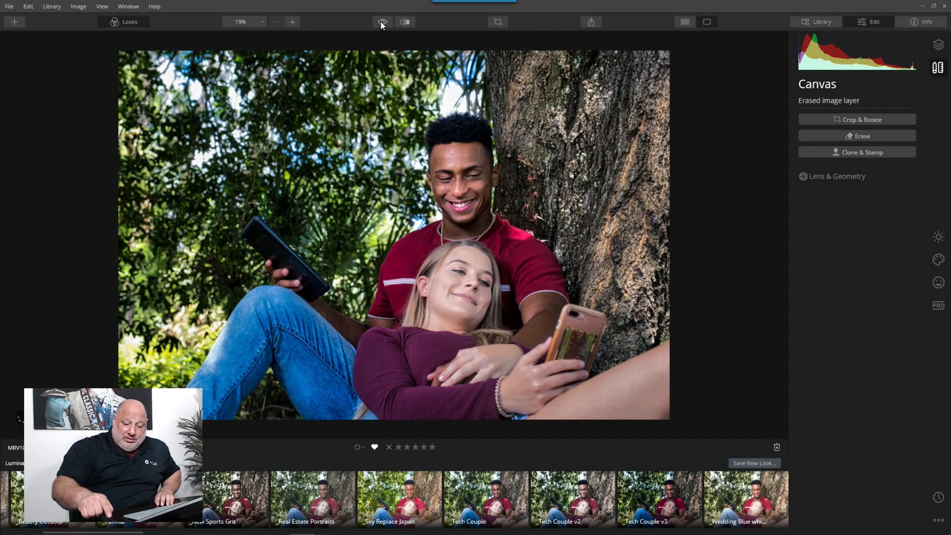